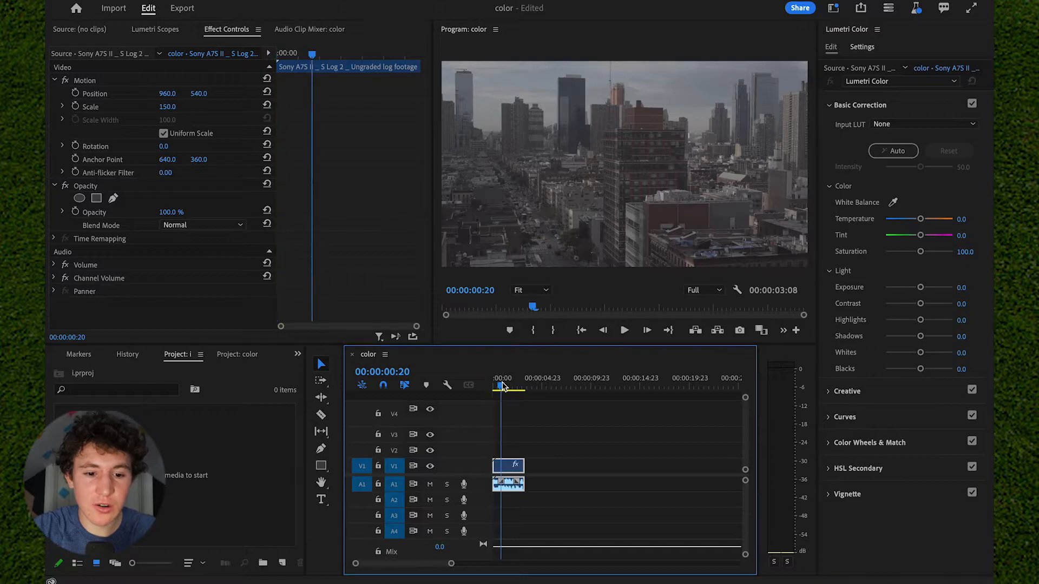
Step: With the playhead at the sequence start, set the clip's Exposure to 1.7 and Shadows to -57.4
drag(506, 379, 446, 385)
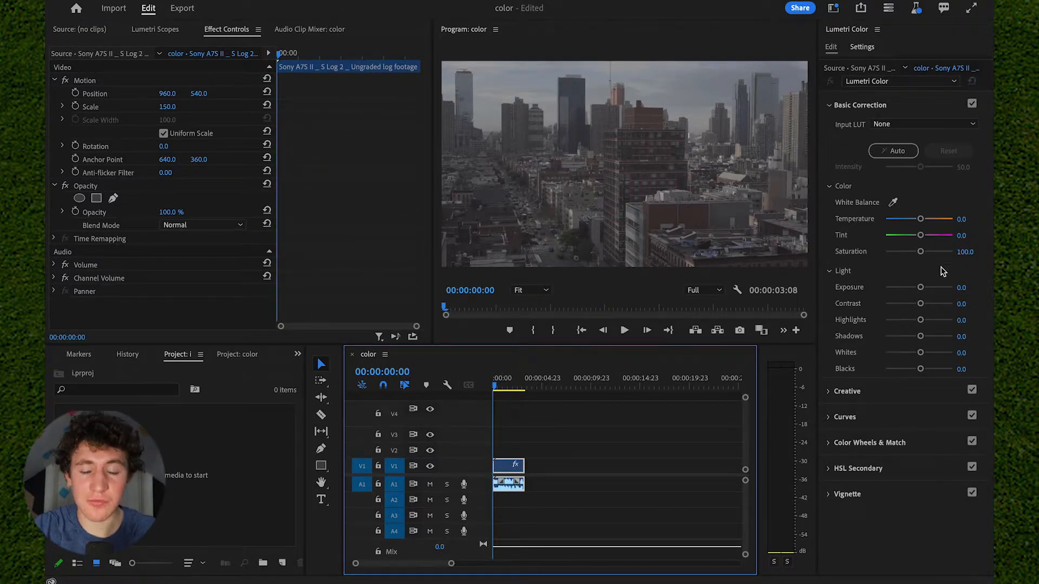
drag(920, 288, 929, 291)
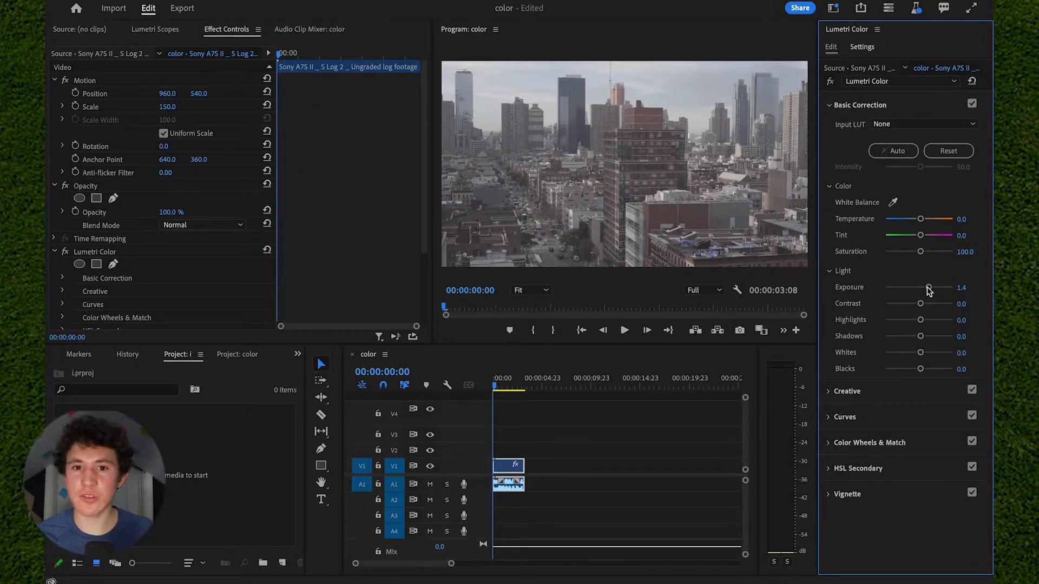
drag(930, 292, 931, 288)
drag(920, 336, 906, 336)
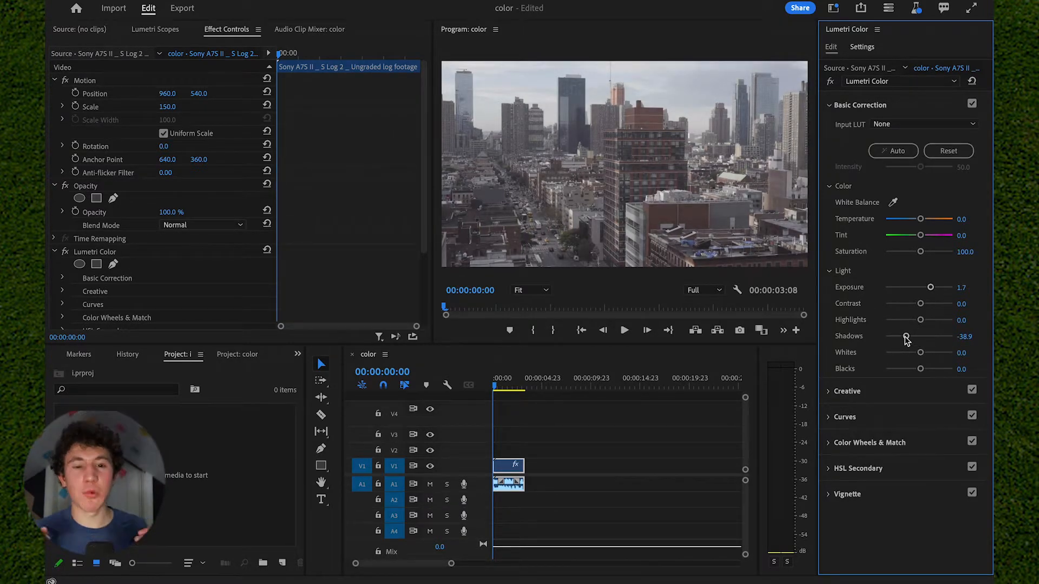
drag(906, 337, 900, 336)
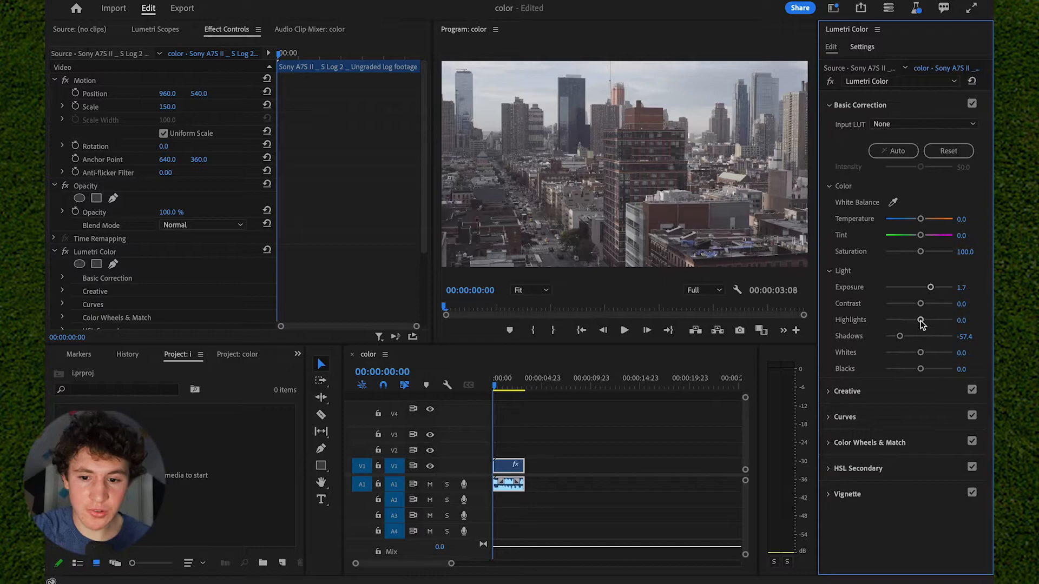
Step: Set the clip's Highlights to 50.0, Contrast to 42.6, Whites to -16.7 and Blacks to -27.8
drag(920, 322, 938, 324)
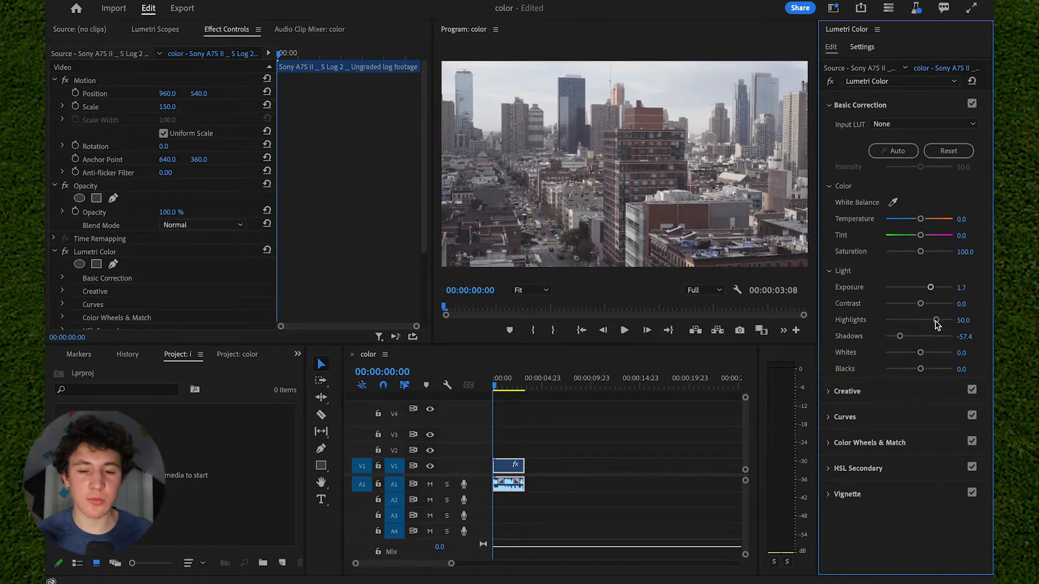
drag(921, 304, 934, 308)
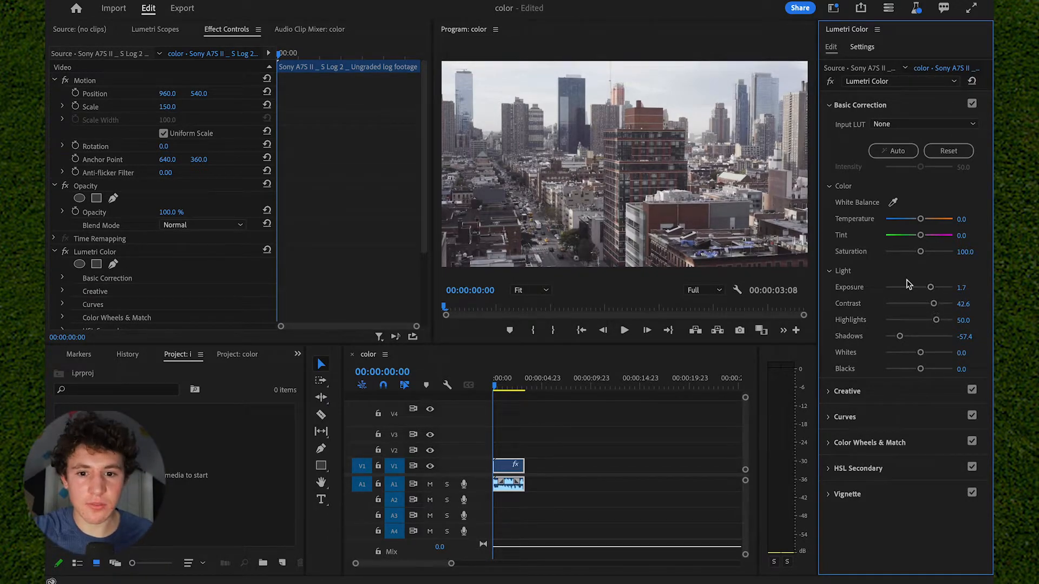
drag(921, 353, 906, 354)
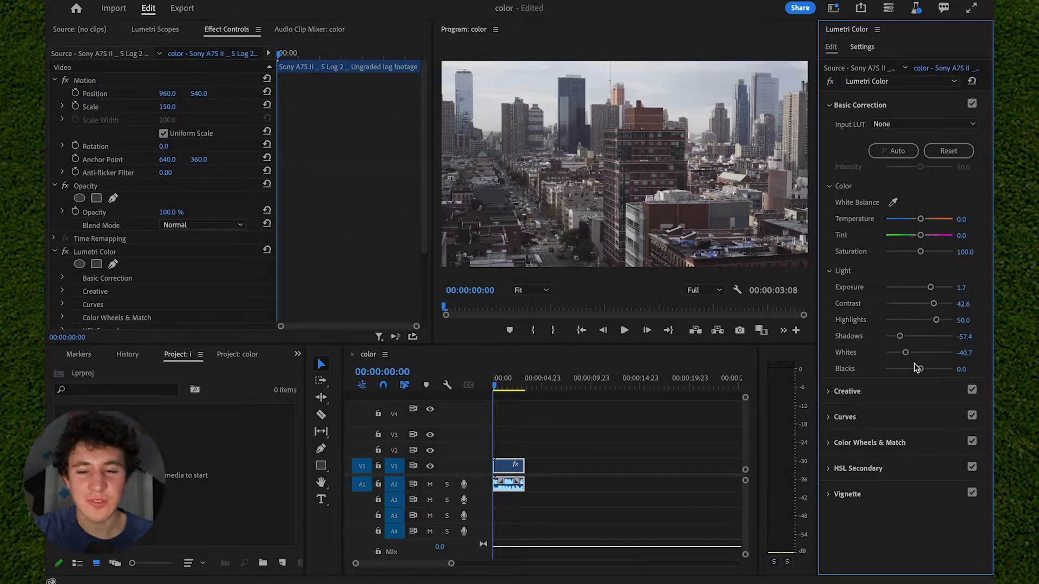
mouse_move(914, 369)
mouse_down()
mouse_move(905, 369)
mouse_move(904, 350)
mouse_move(914, 357)
mouse_up()
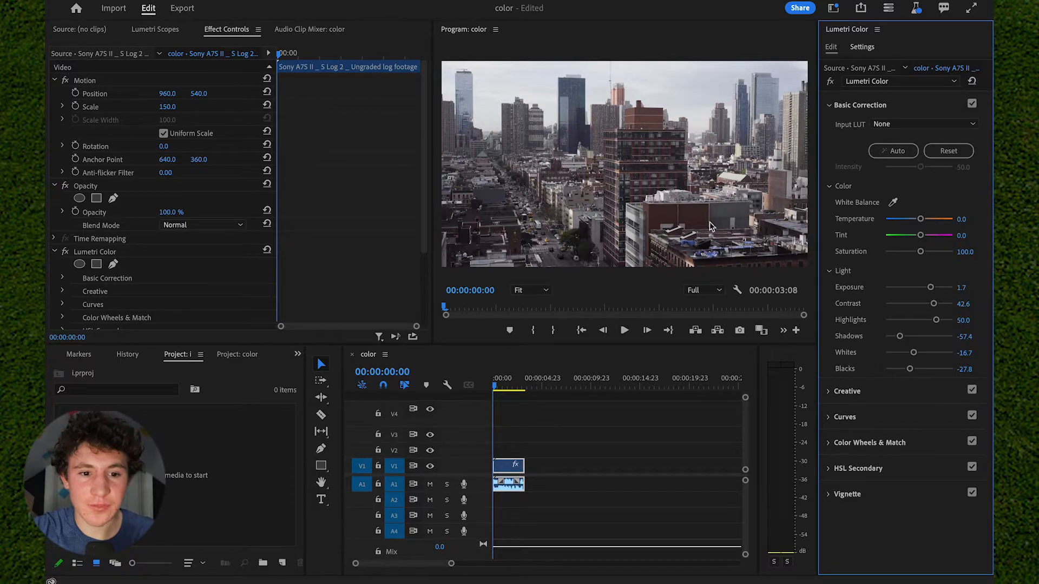
Step: Cool the clip's color Temperature to -11.1 and set its basic Saturation to 120.4
click(920, 219)
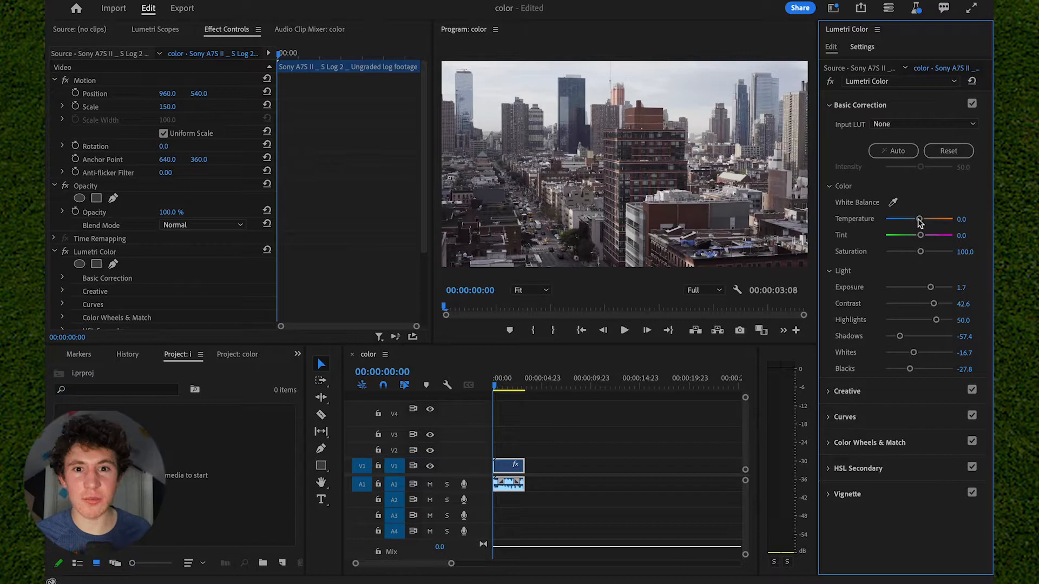
drag(918, 219, 915, 222)
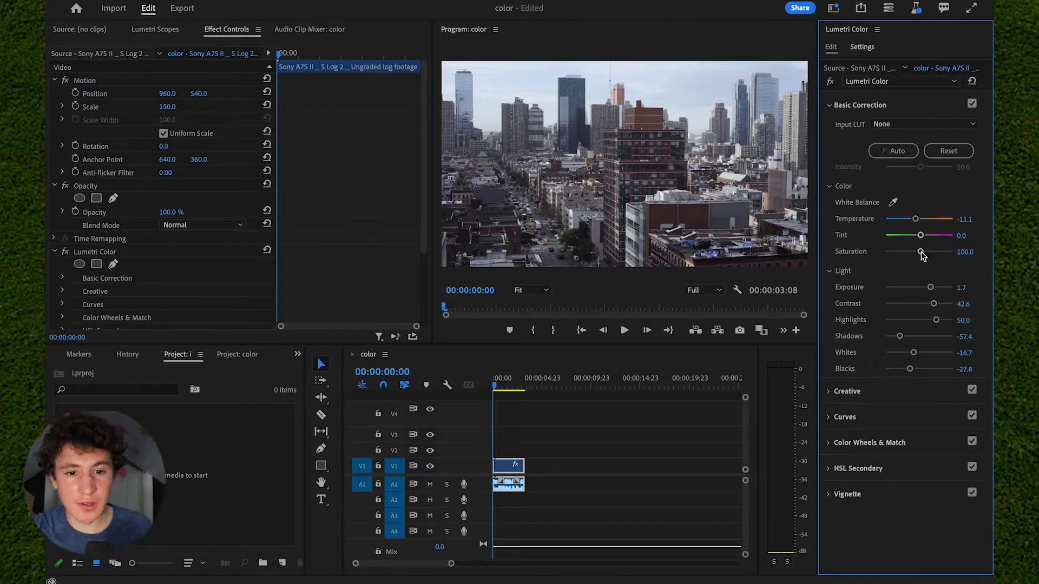
mouse_move(921, 252)
mouse_down()
mouse_move(971, 255)
mouse_move(926, 253)
mouse_up()
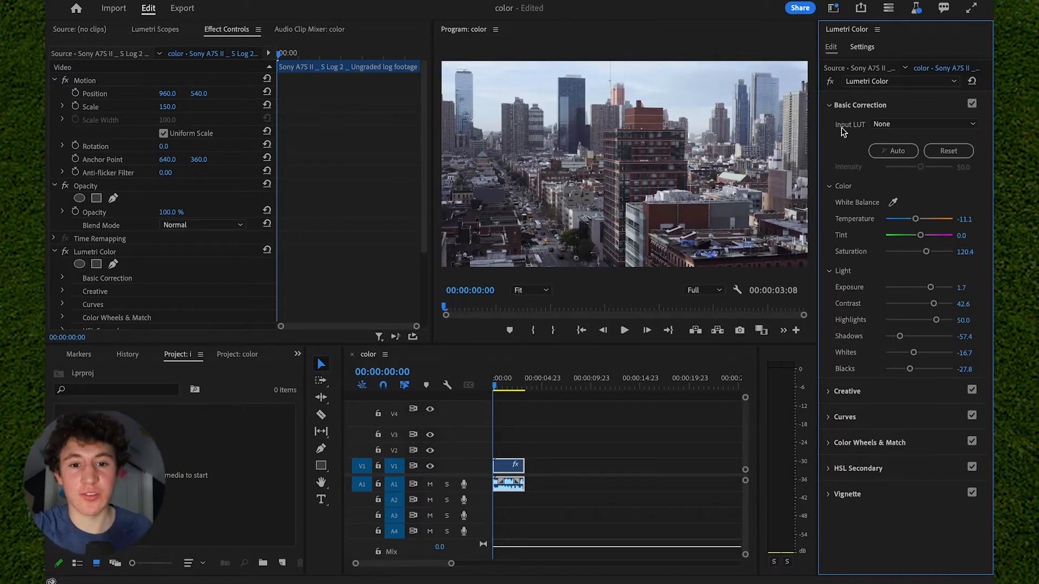
Step: Compare the footage with and without the grade by switching the Lumetri Color effect off and on twice
click(830, 82)
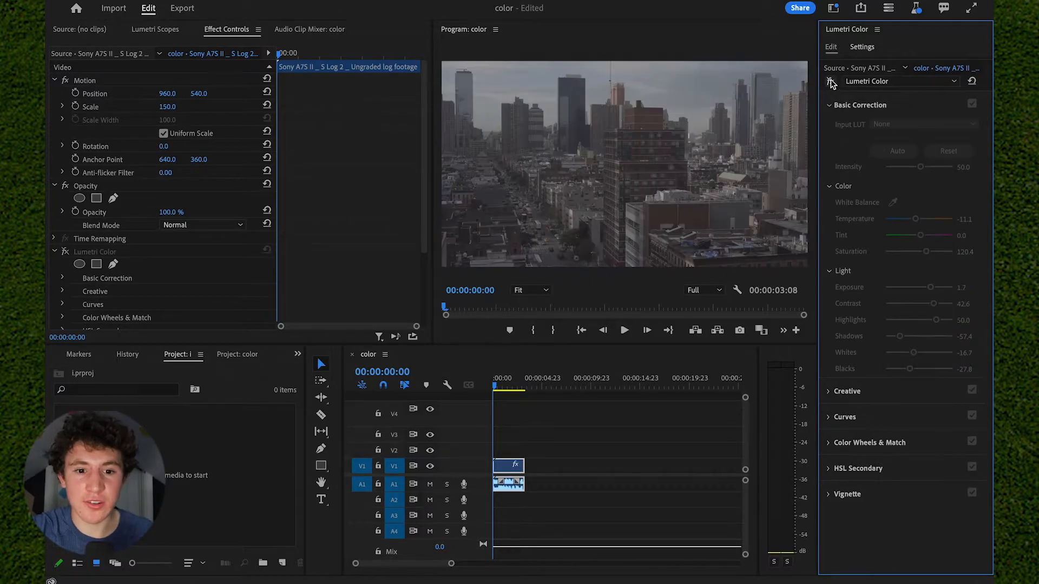
click(831, 82)
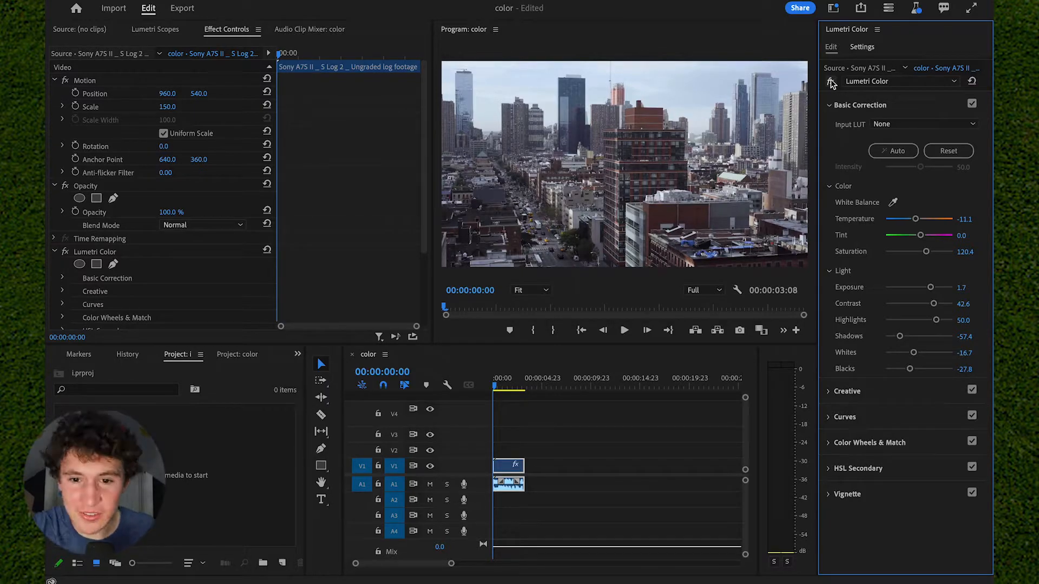
click(832, 82)
click(831, 82)
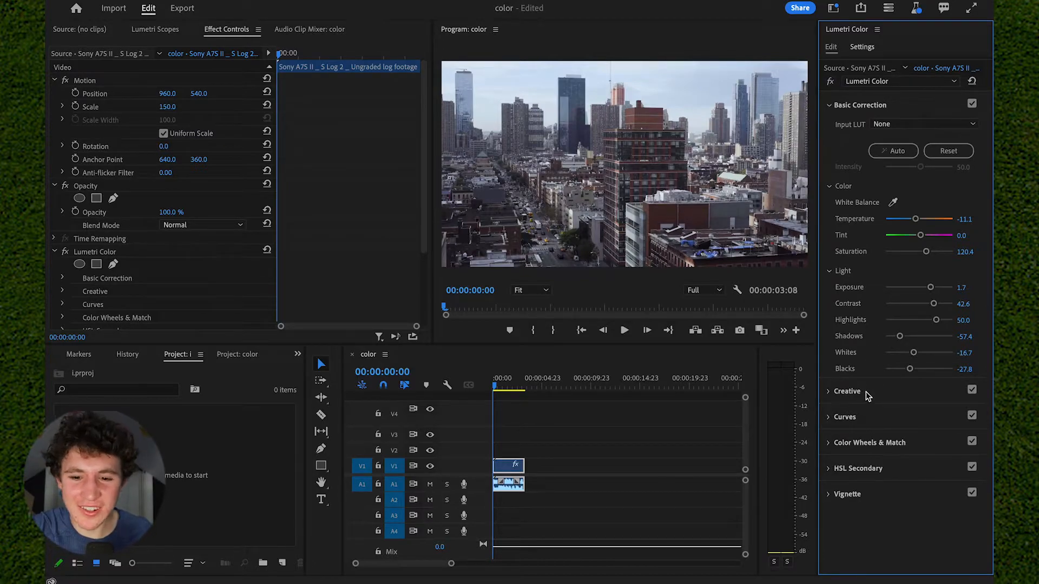
Step: In the Creative adjustments, set the look Intensity to 200.0 and Faded Film to 50.9
click(887, 106)
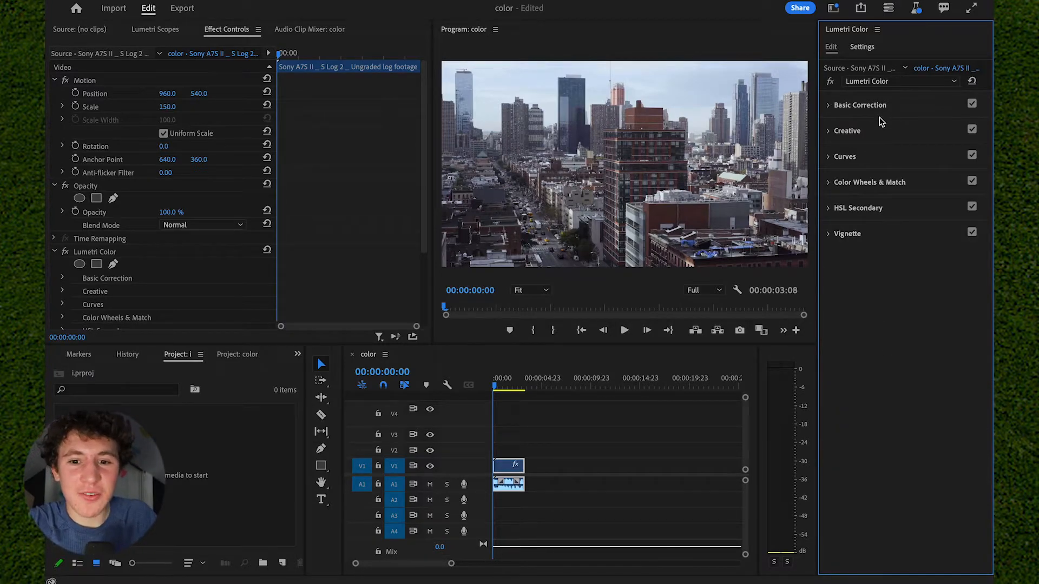
click(880, 136)
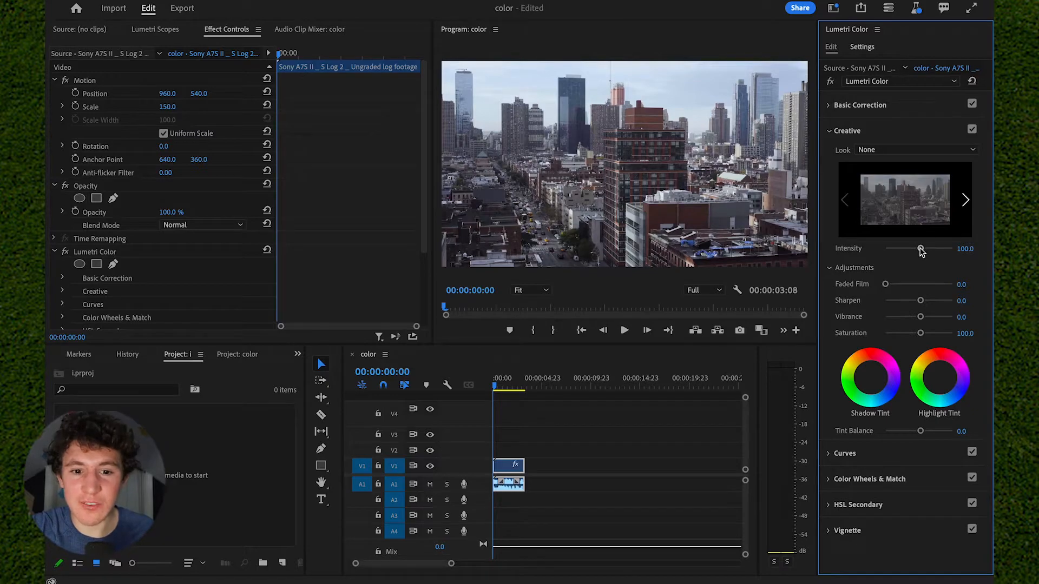
drag(921, 250, 954, 250)
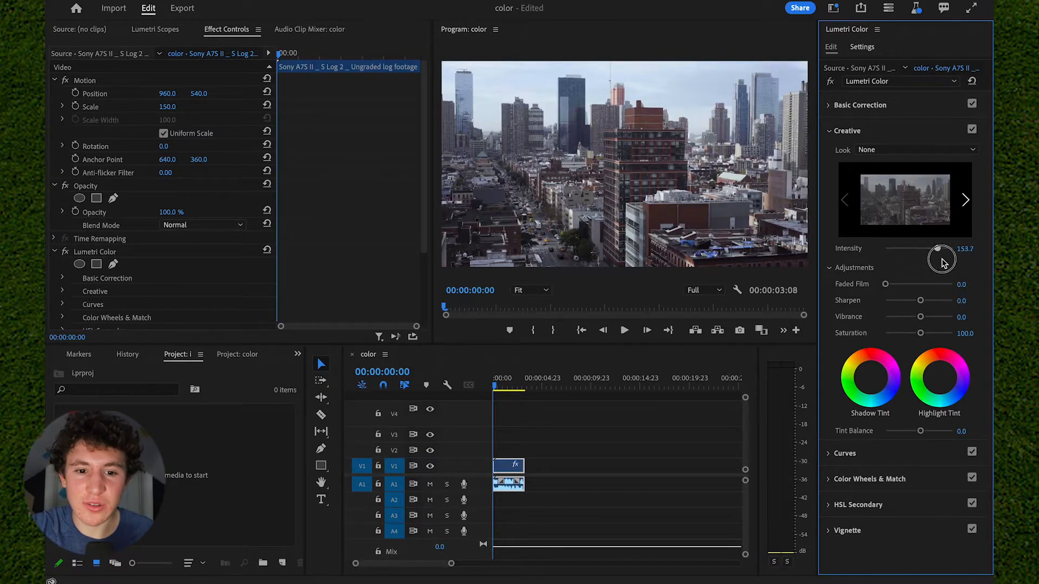
drag(885, 285, 911, 285)
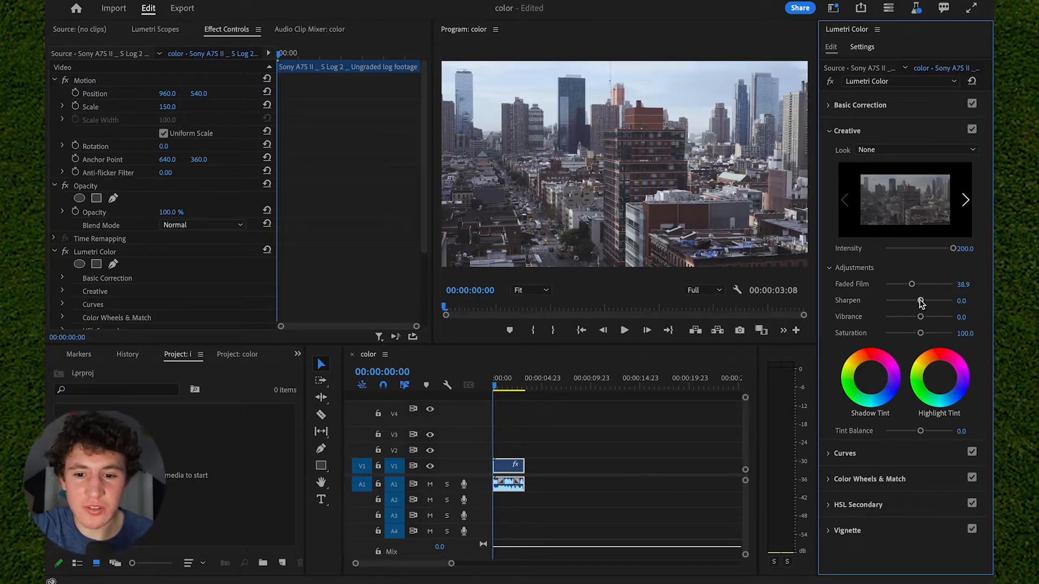
click(920, 285)
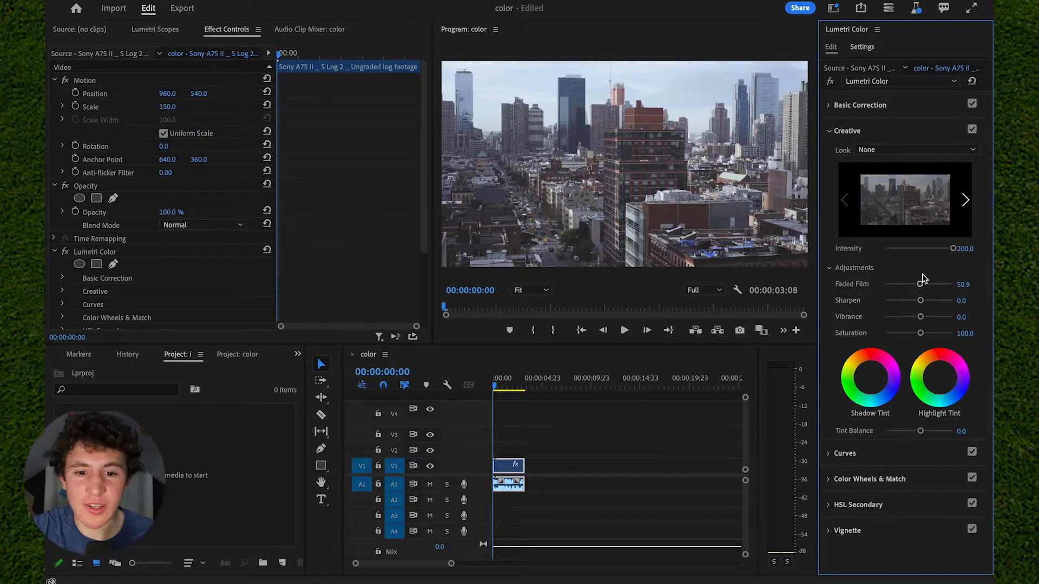
click(911, 132)
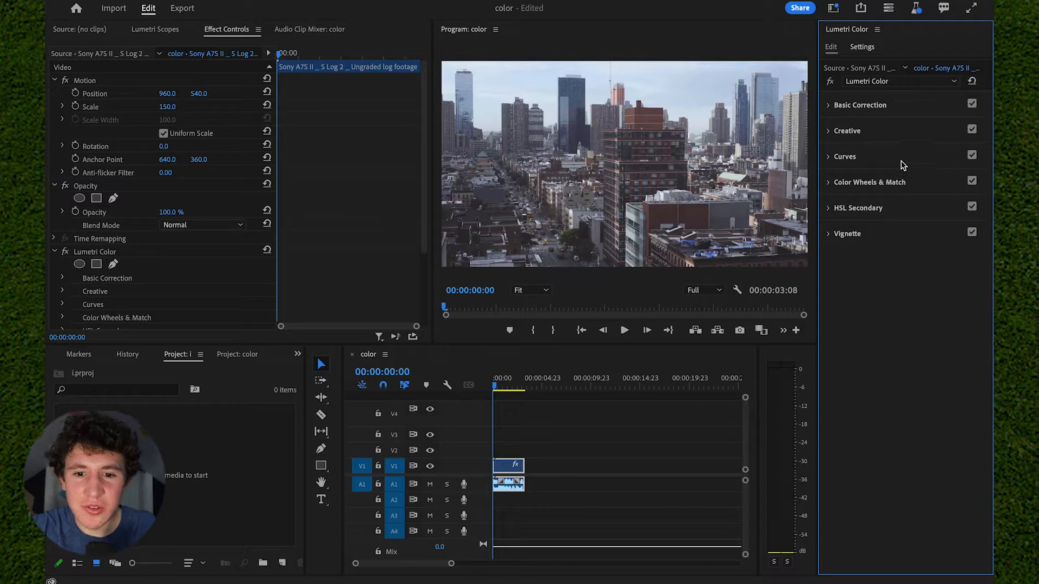
Step: Add three control points to the white RGB curve, at its highlights, midtones and shadows
click(902, 158)
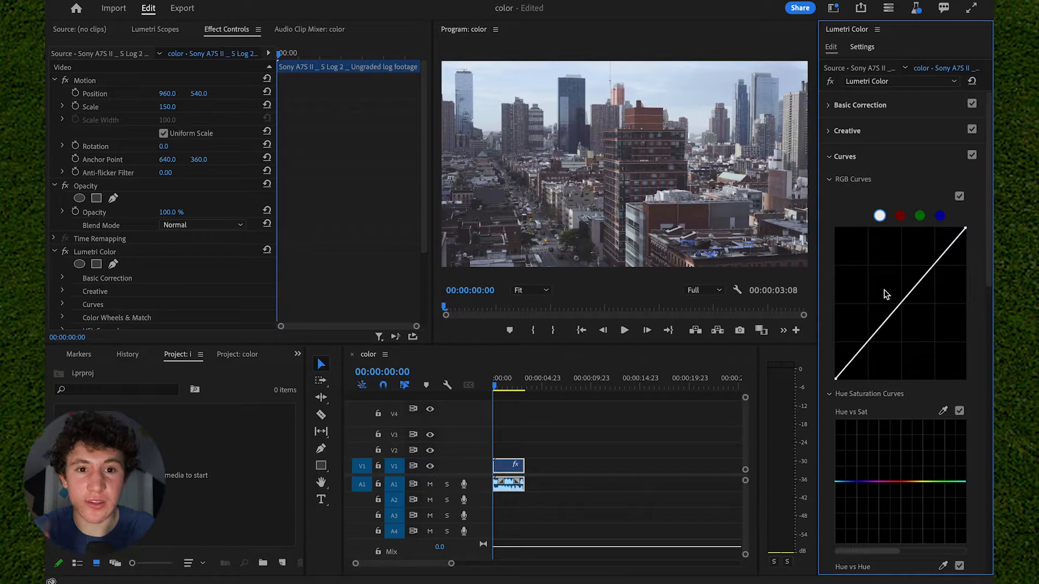
click(934, 264)
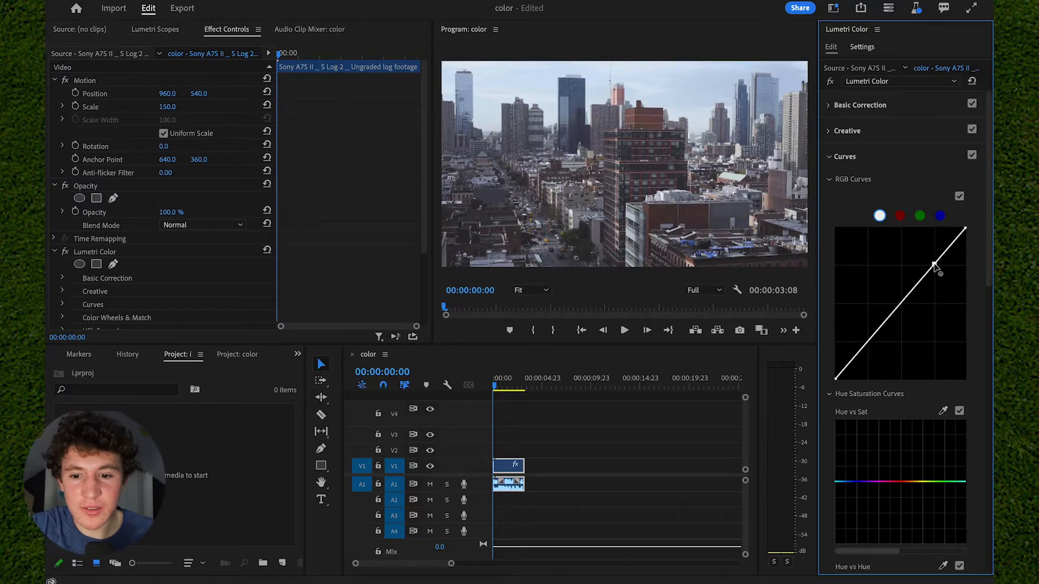
click(901, 306)
click(867, 345)
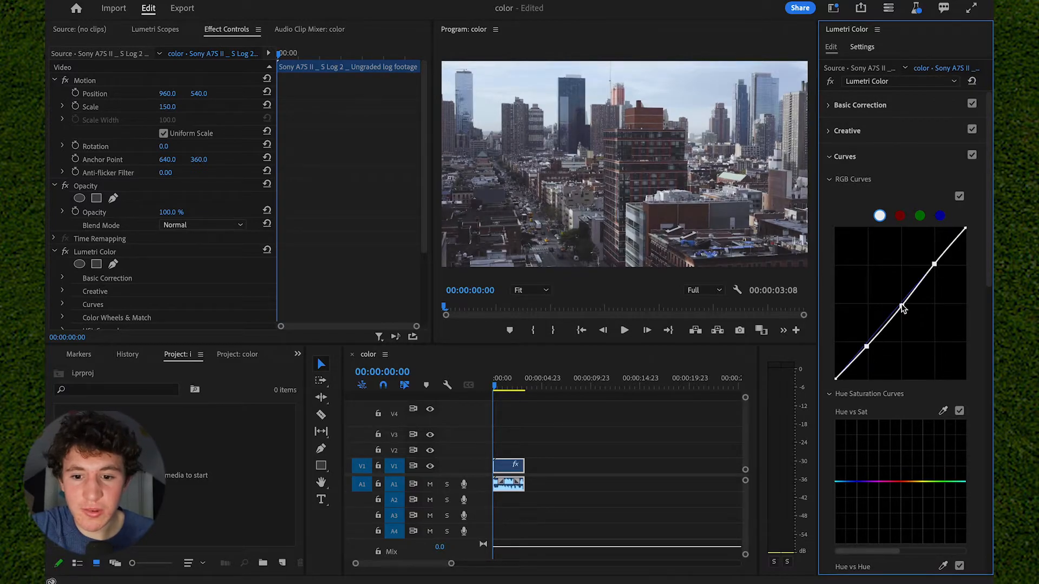
Step: Reshape the white RGB curve with a slightly lowered highlight point, a slightly raised midtone point and a nudged shadow point
drag(905, 307, 908, 306)
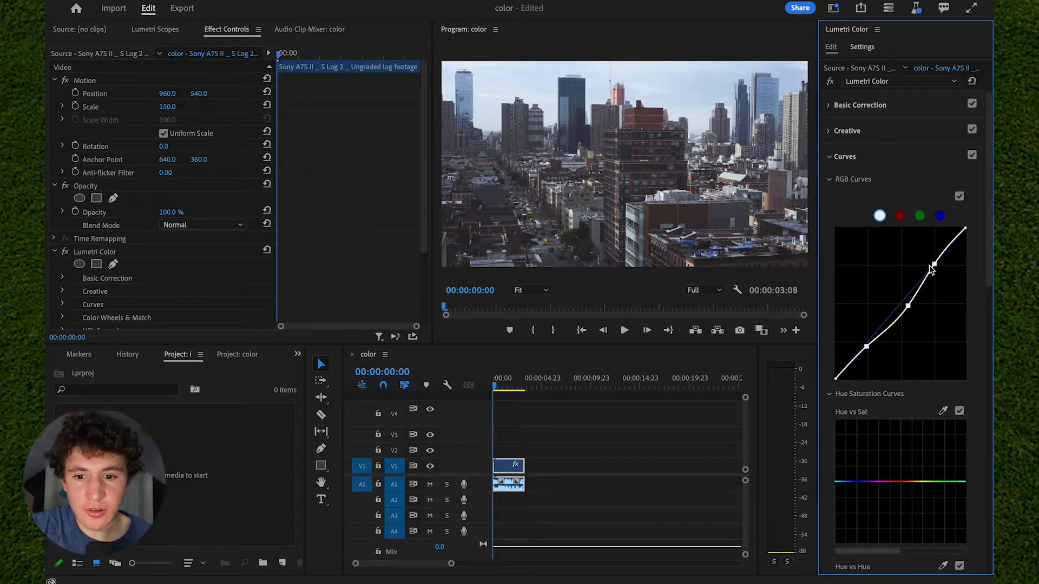
mouse_move(933, 264)
mouse_down()
mouse_move(957, 273)
mouse_move(952, 286)
mouse_move(933, 270)
mouse_up()
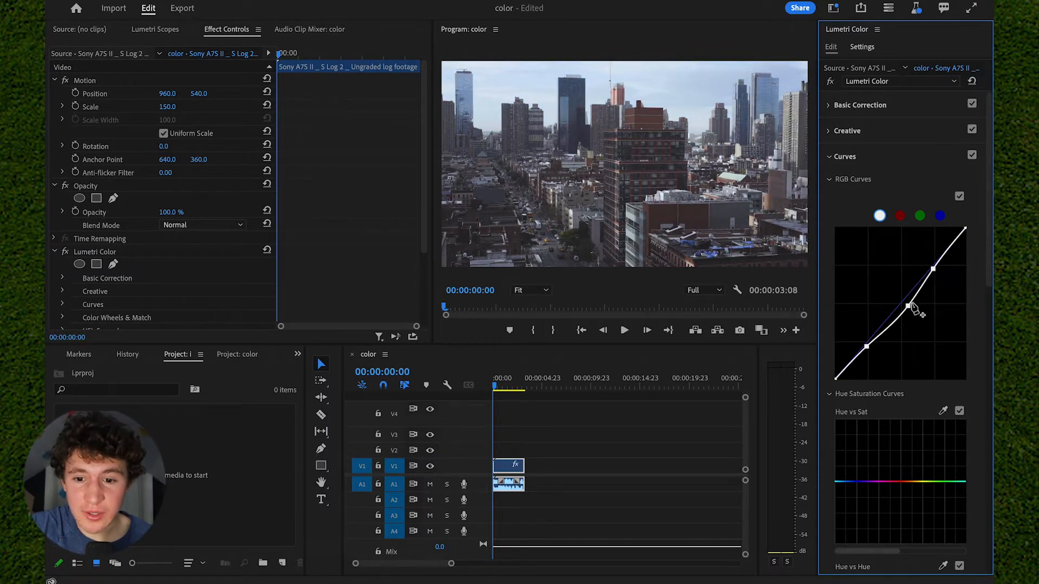
drag(909, 307, 899, 303)
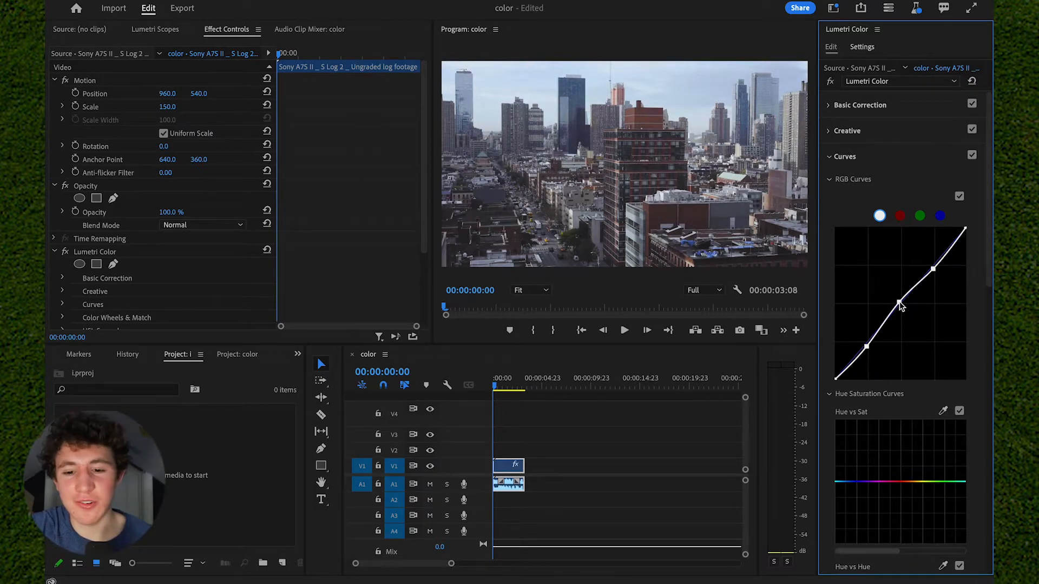
drag(867, 346, 866, 347)
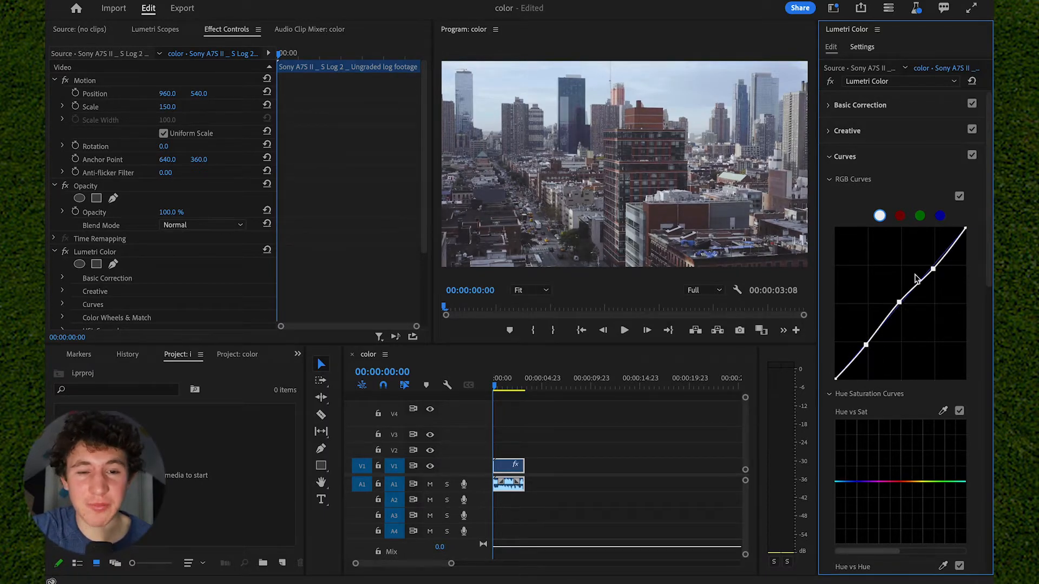
Step: Look at the separate red, green and blue channel curves in RGB Curves
click(900, 216)
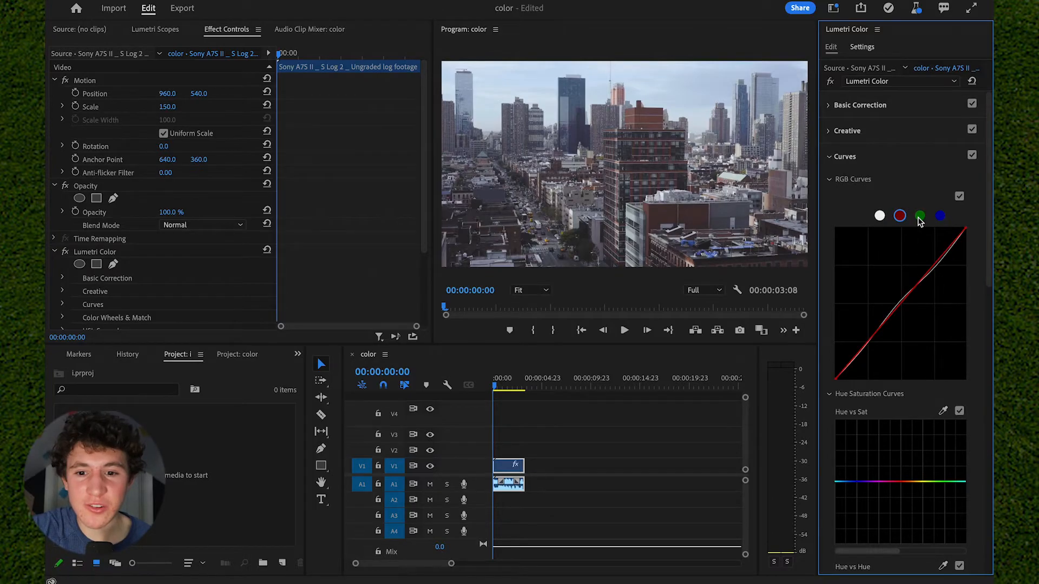
click(920, 215)
click(920, 188)
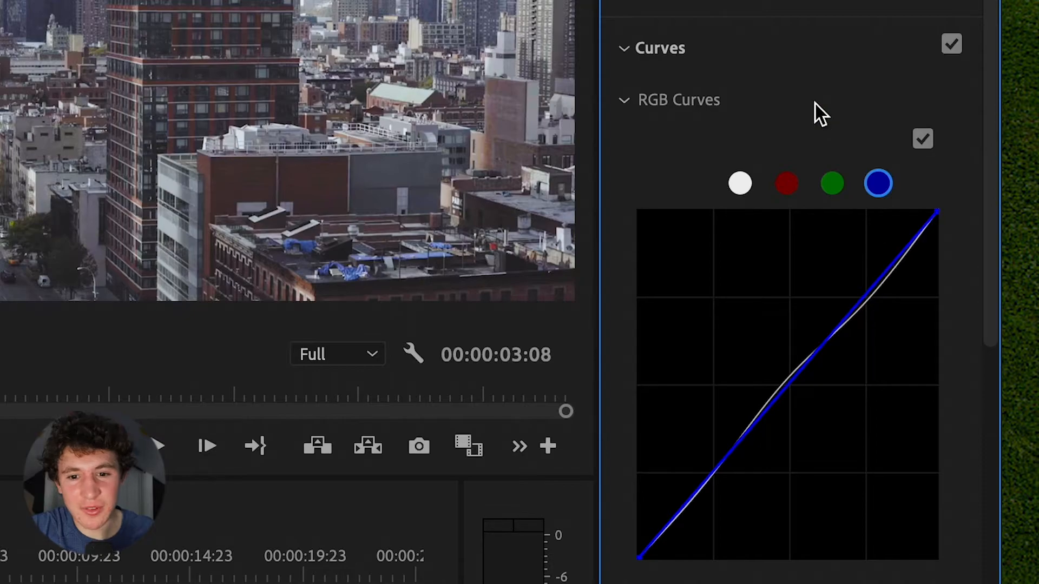
click(778, 46)
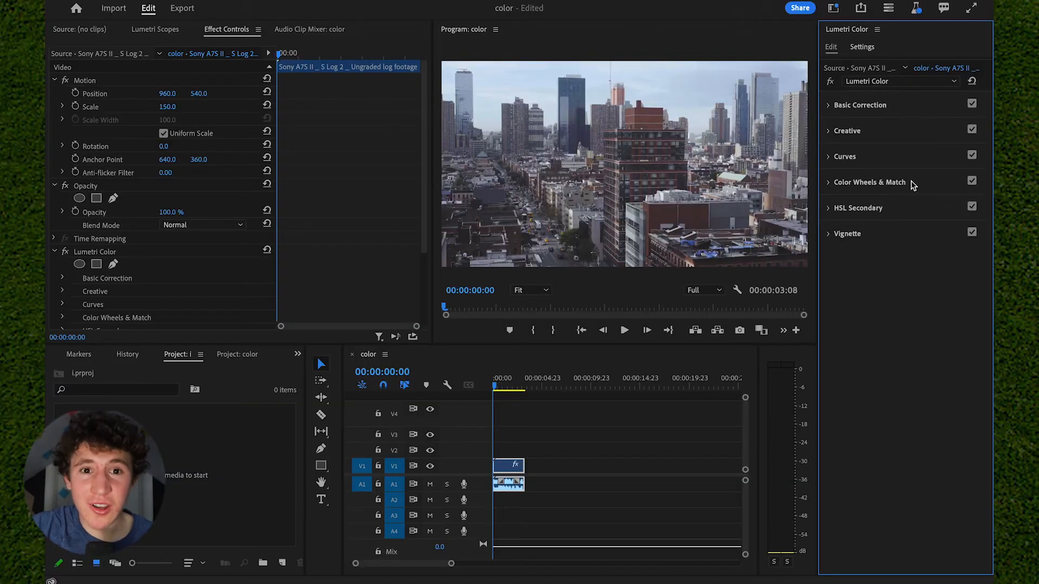
Step: Raise the Highlights luminance slightly in Color Wheels & Match
click(911, 183)
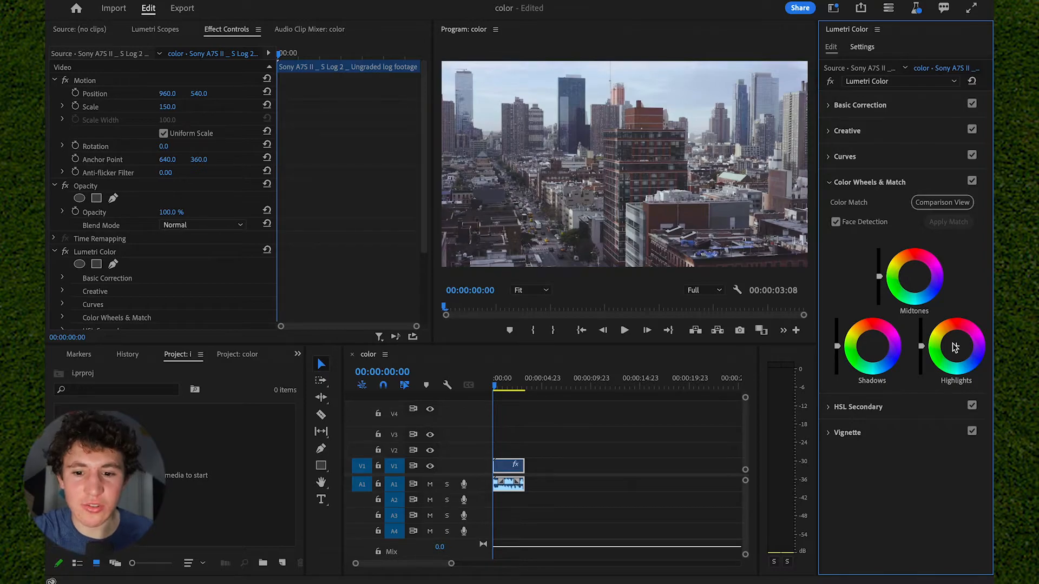
mouse_move(922, 345)
mouse_down()
mouse_move(921, 355)
mouse_move(921, 345)
mouse_up()
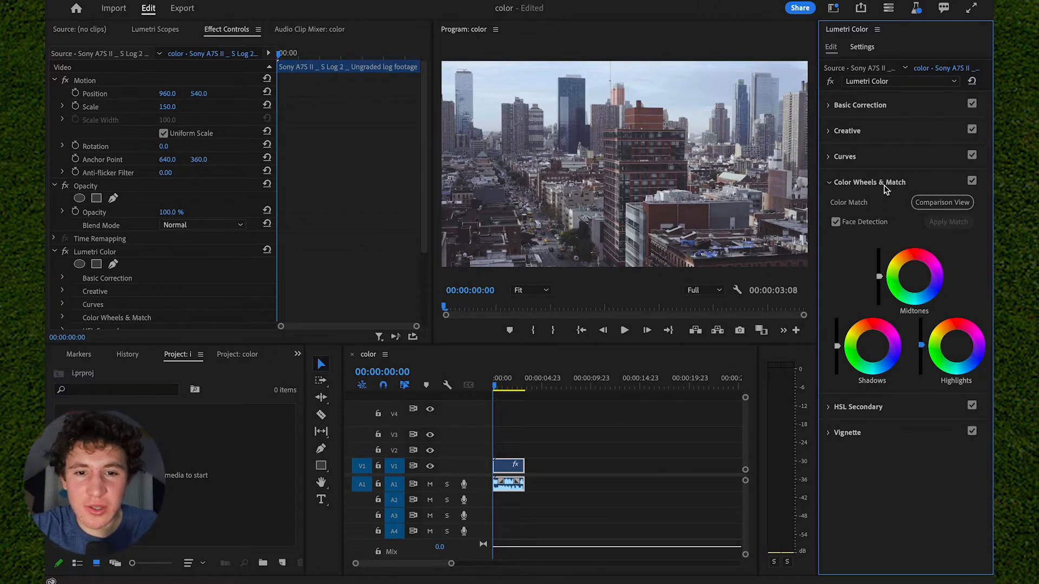
click(885, 186)
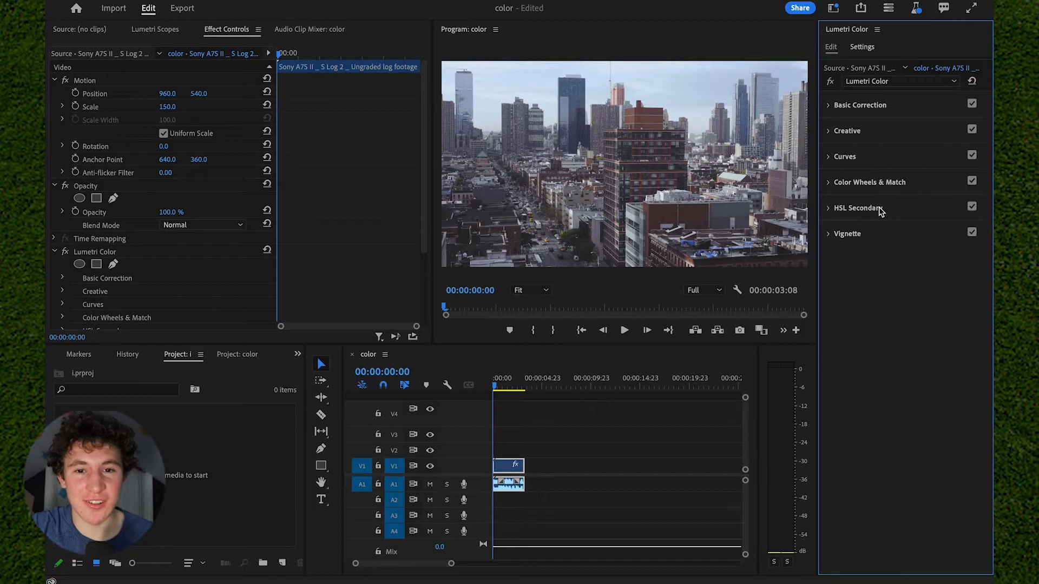
Step: Key the red-brown building facade in HSL Secondary by sampling it, and widen the upper falloff of the saturation range
click(881, 210)
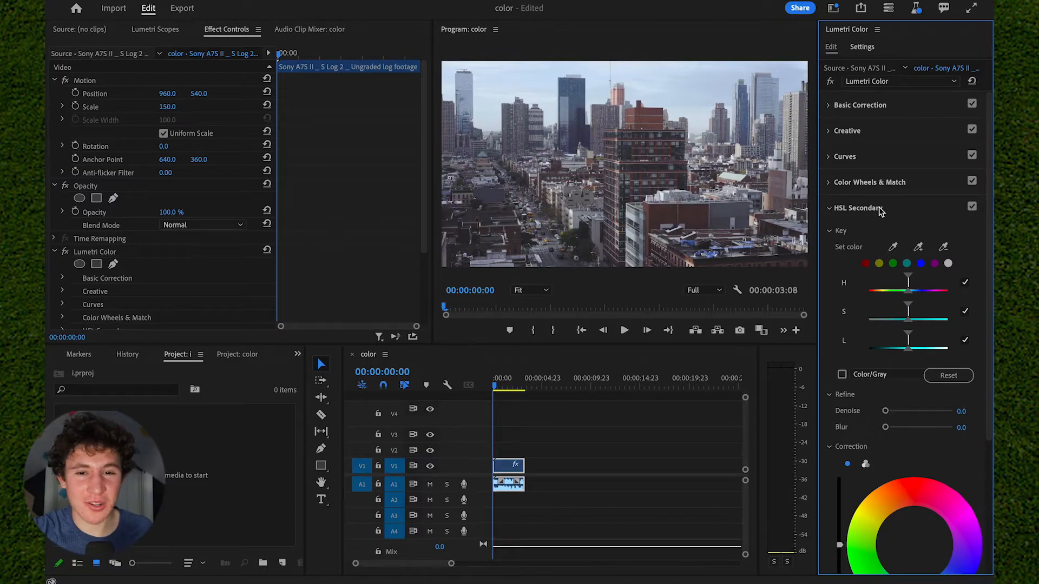
click(895, 248)
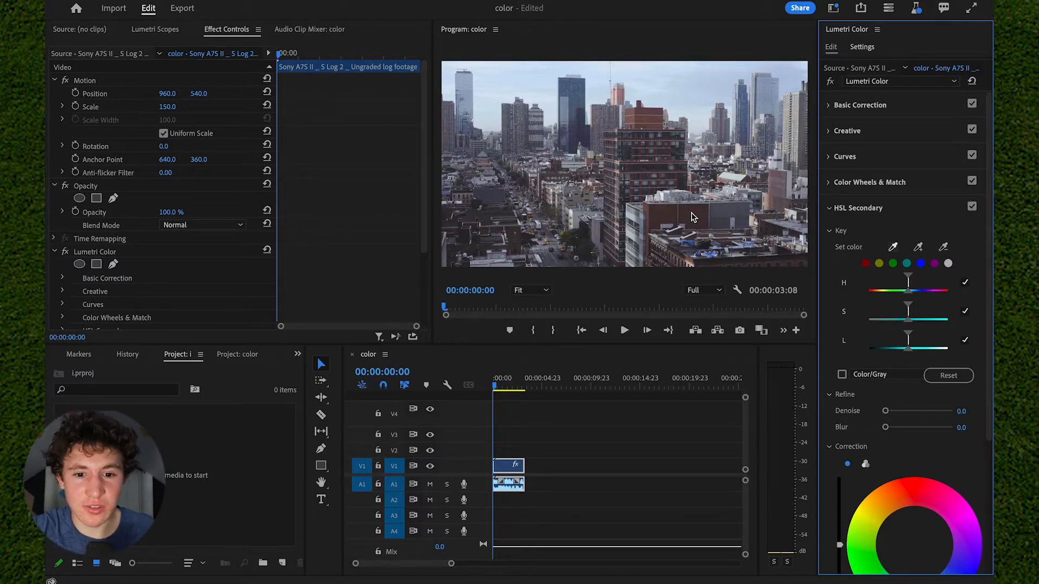
click(691, 214)
scroll(908, 338, down, 3)
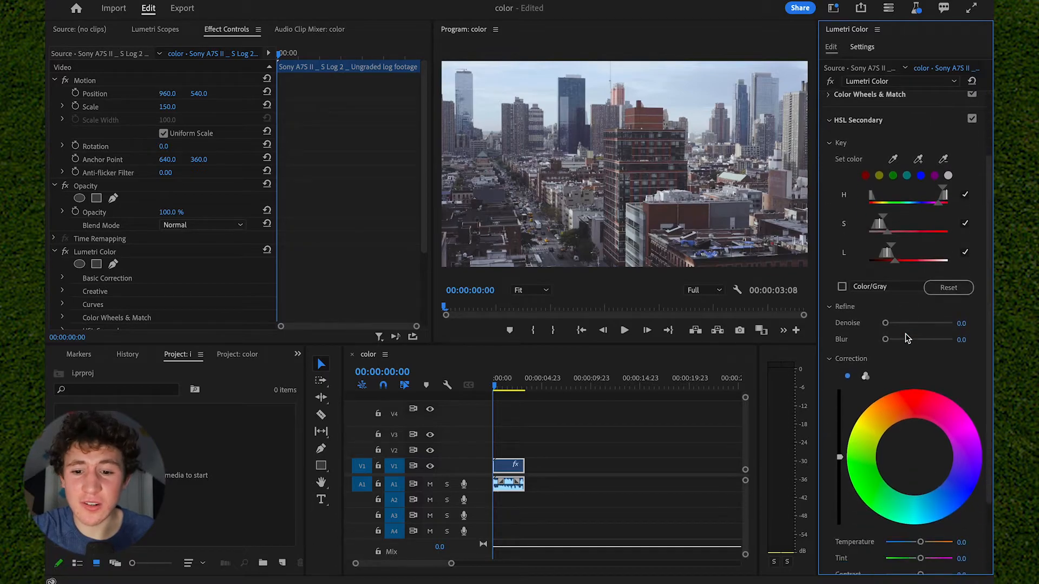
click(891, 237)
drag(890, 236, 898, 236)
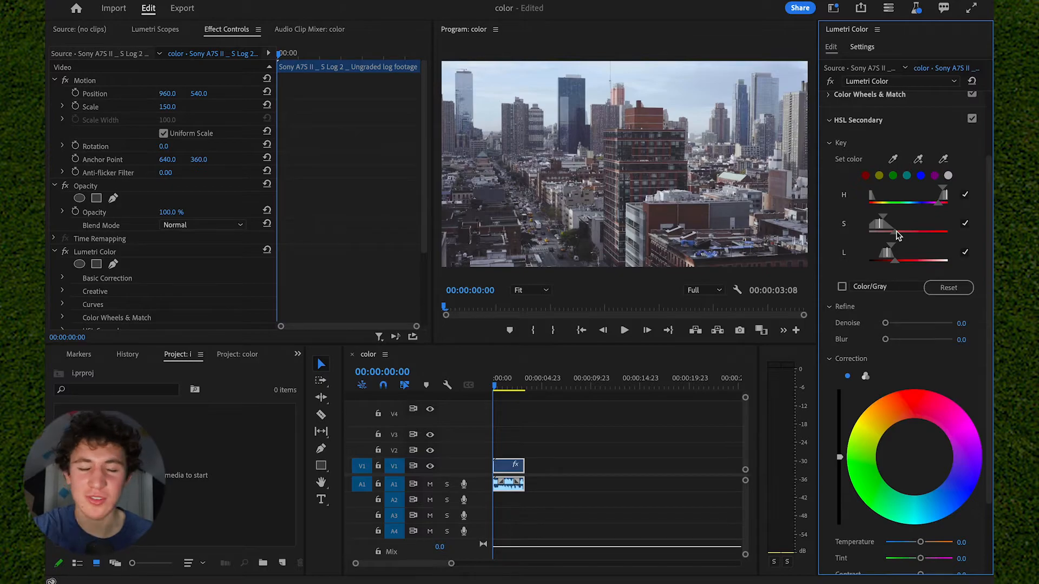
Step: Set the HSL Secondary correction's saturation to 150 and its contrast to about 24
scroll(898, 237, down, 3)
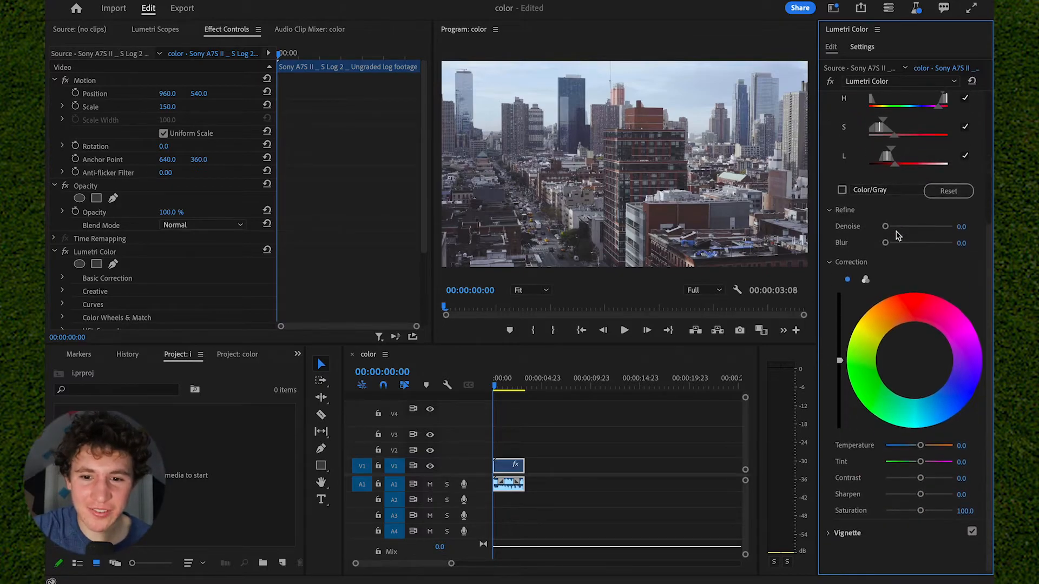
mouse_move(920, 510)
mouse_down()
mouse_move(968, 518)
mouse_move(887, 516)
mouse_move(965, 512)
mouse_move(921, 511)
mouse_move(936, 512)
mouse_up()
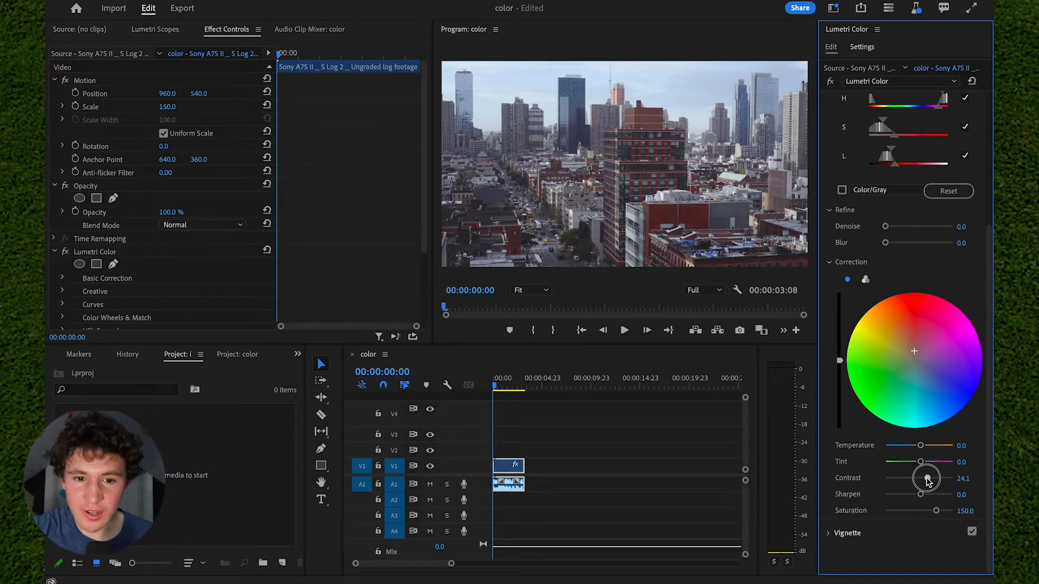
scroll(940, 284, up, 3)
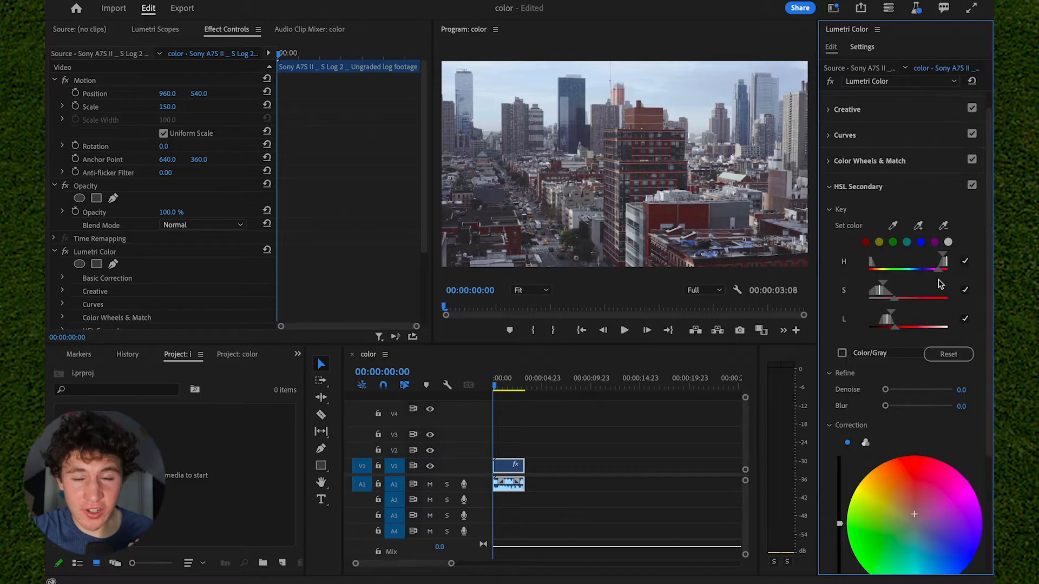
scroll(913, 279, down, 1)
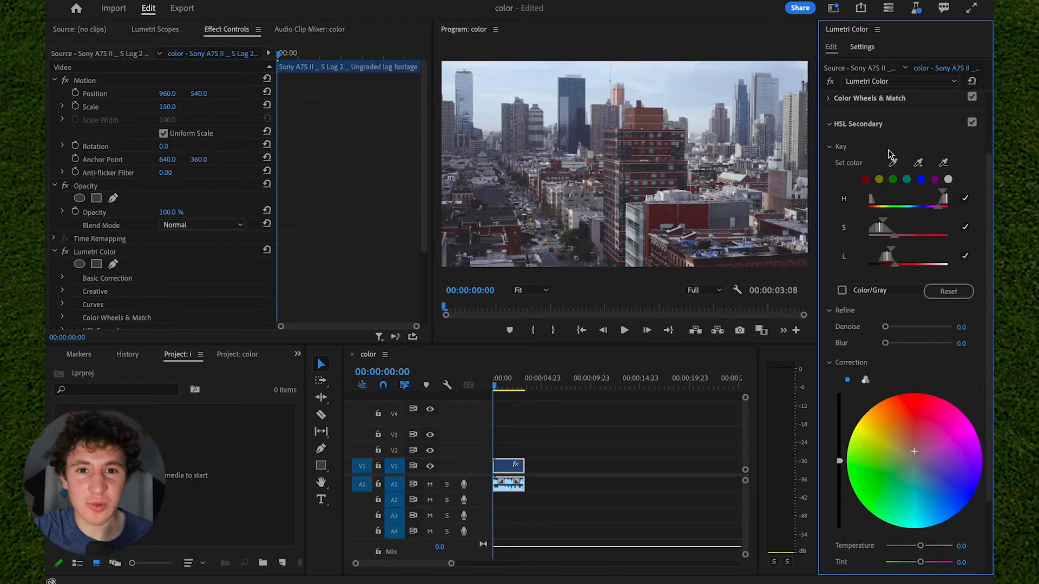
scroll(868, 222, up, 1)
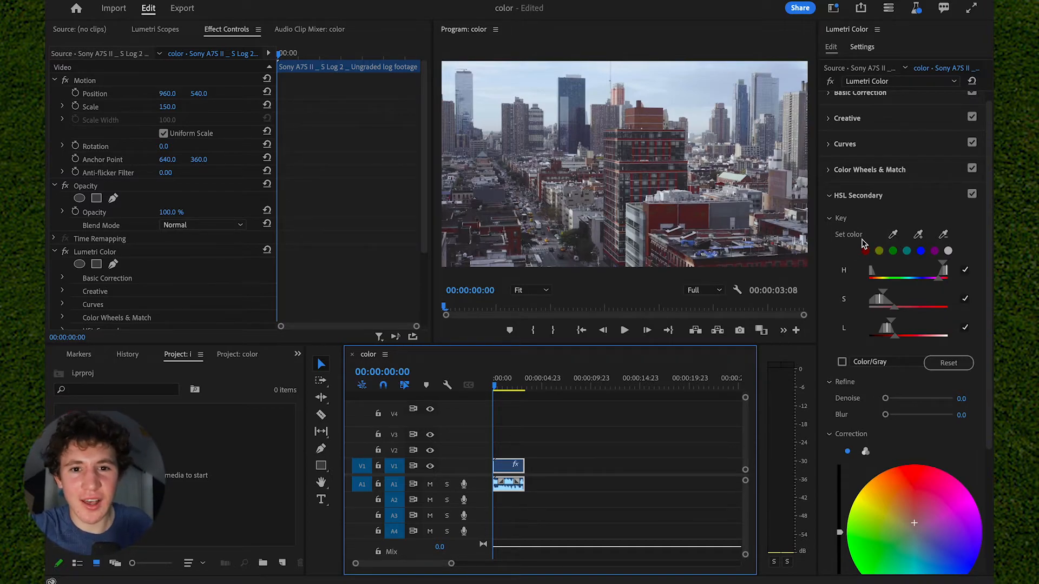
Step: Look at the clip's effect controls and select its Lumetri Color effect there
click(508, 466)
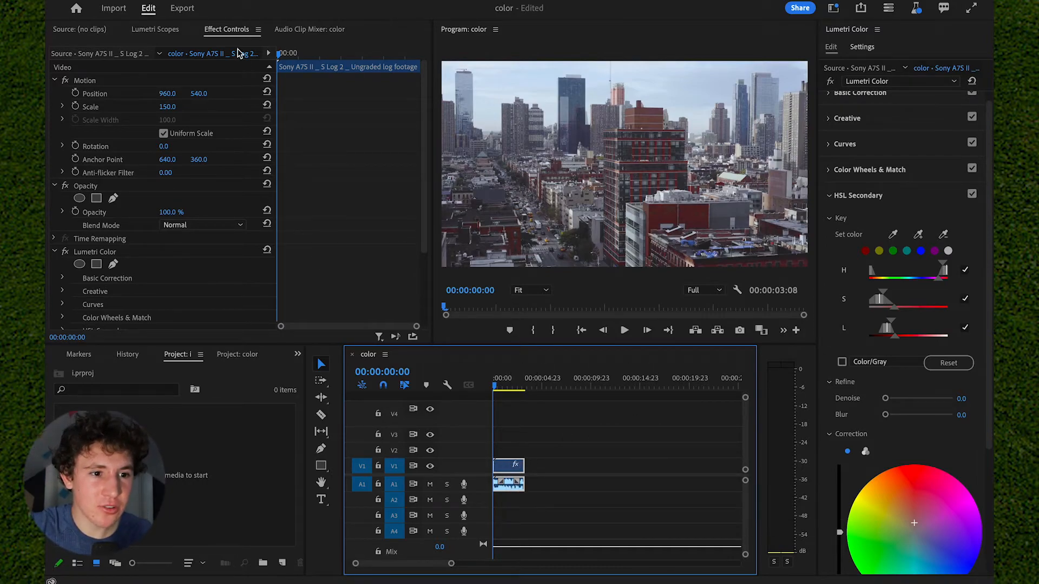
click(229, 33)
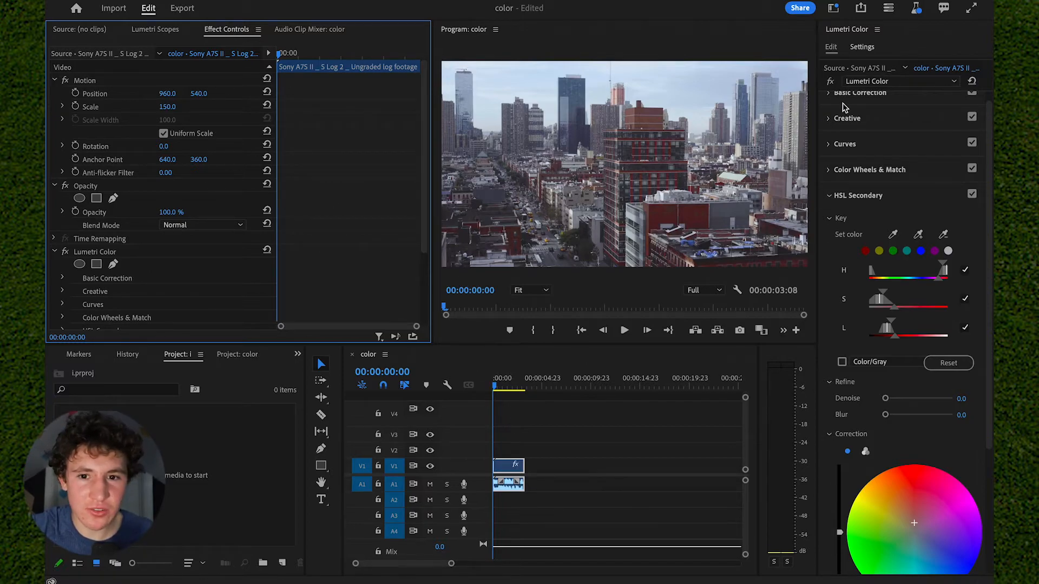
click(834, 8)
click(846, 225)
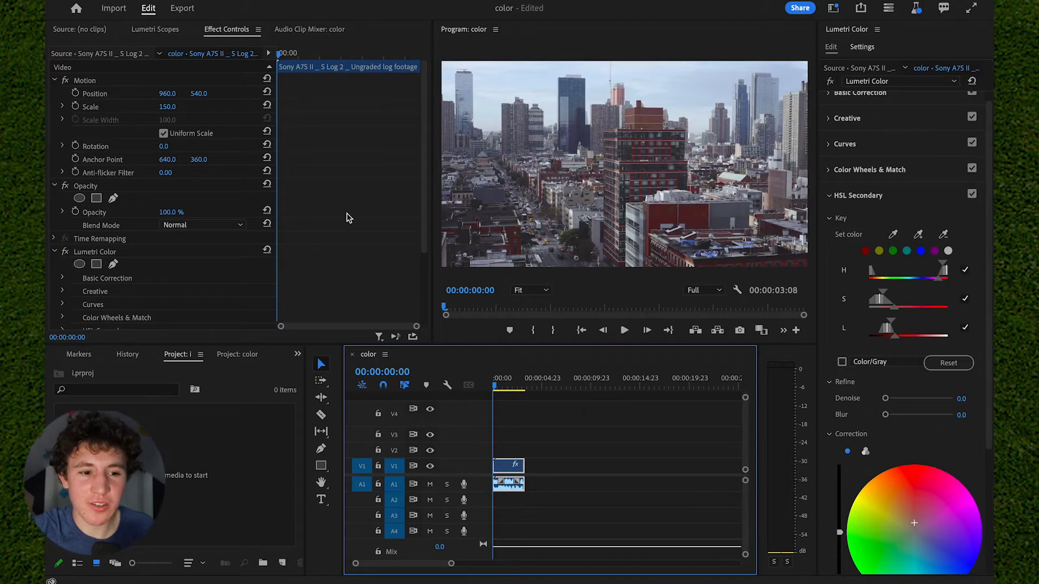
scroll(348, 217, down, 4)
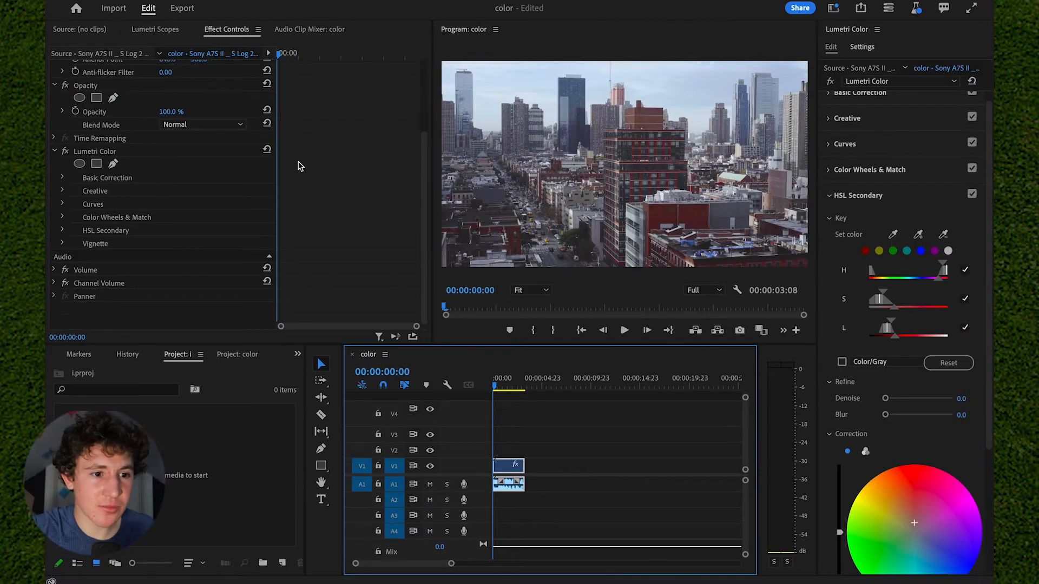
click(198, 154)
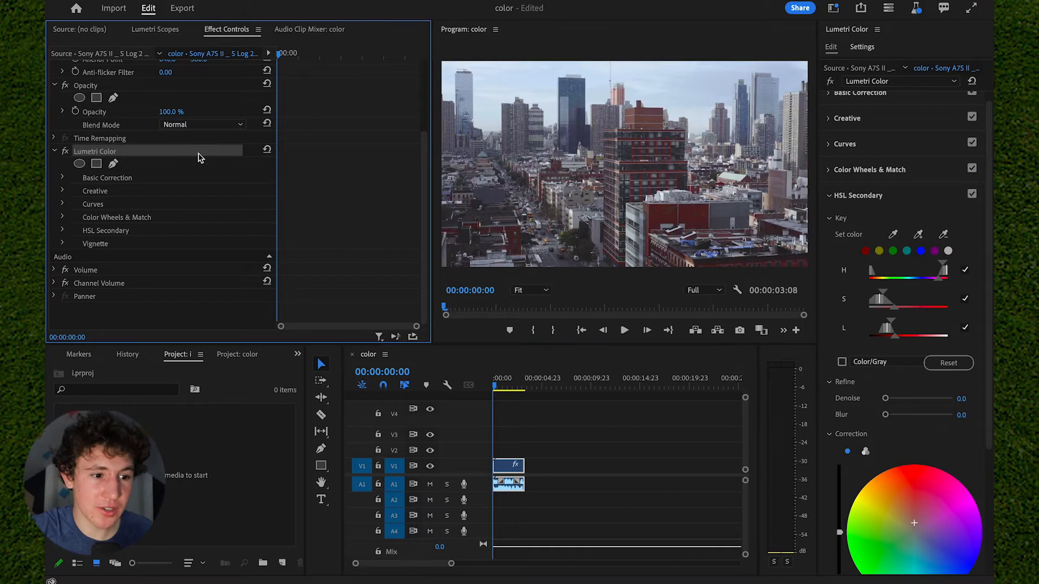
Step: Show the clip's Lumetri Scopes and turn Waveform (RGB) off and on again alongside Vectorscope YUV
click(159, 30)
click(538, 445)
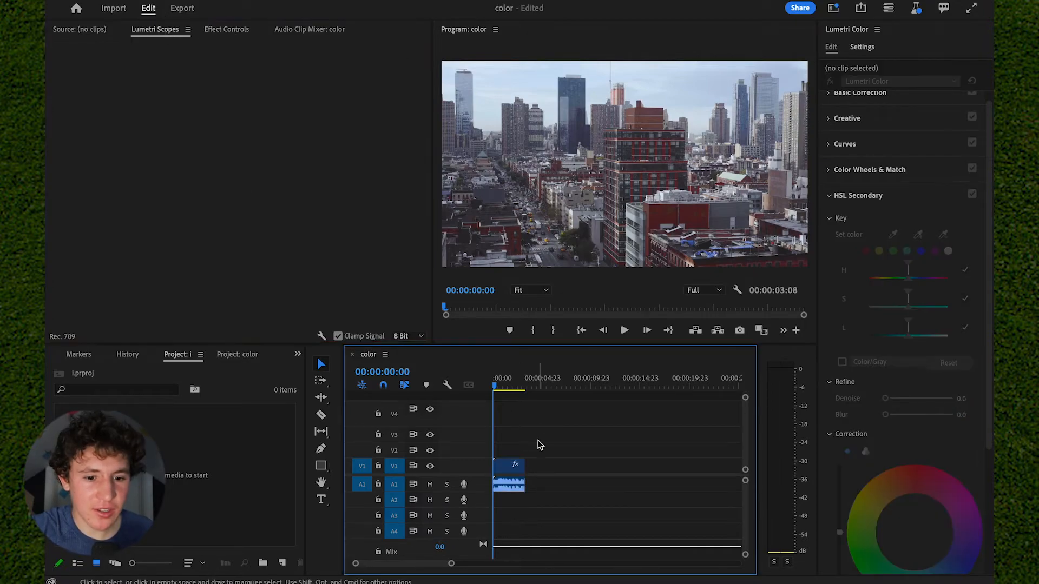
click(507, 464)
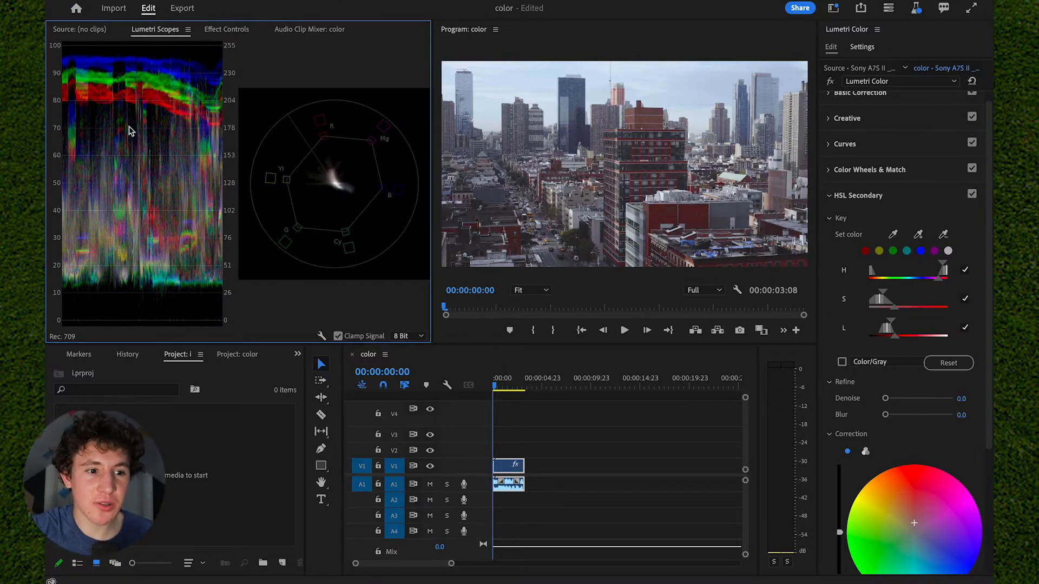
right_click(169, 161)
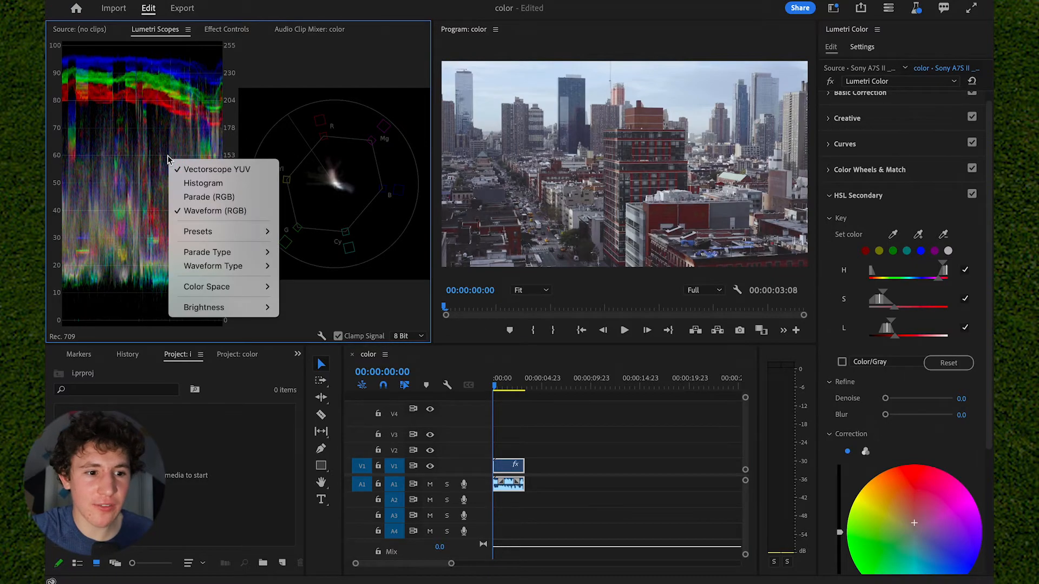
click(213, 211)
right_click(182, 162)
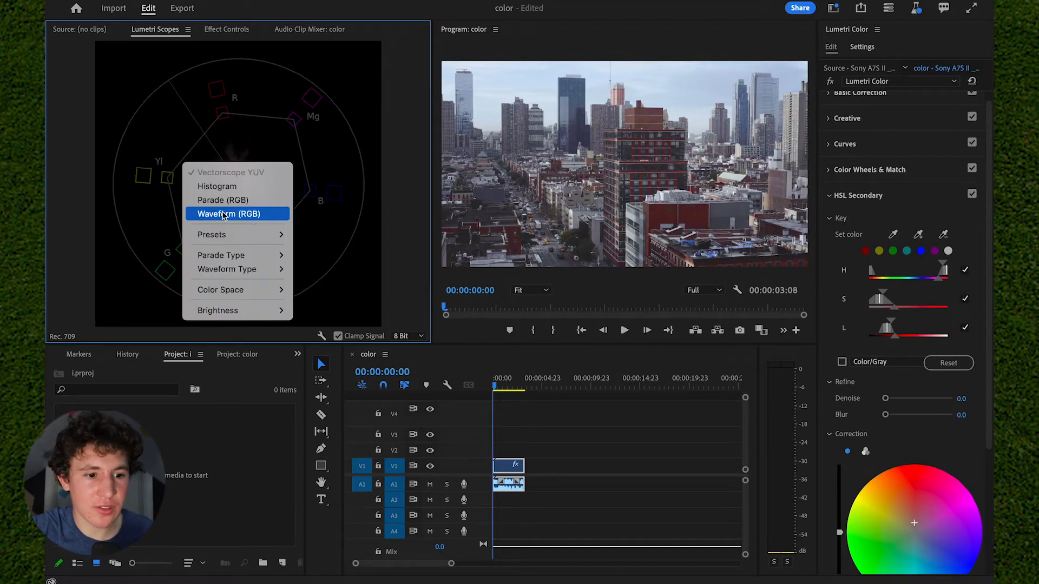
click(223, 213)
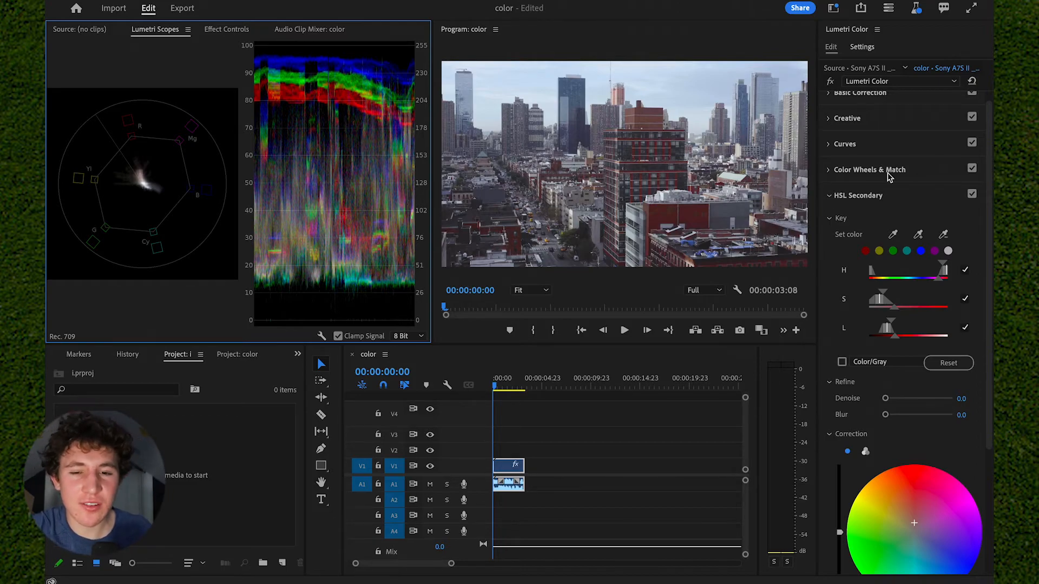
Step: Test an exposure of 5.0 in Basic Correction against the scopes, and settle the exposure at 1.4
scroll(909, 152, up, 1)
click(914, 110)
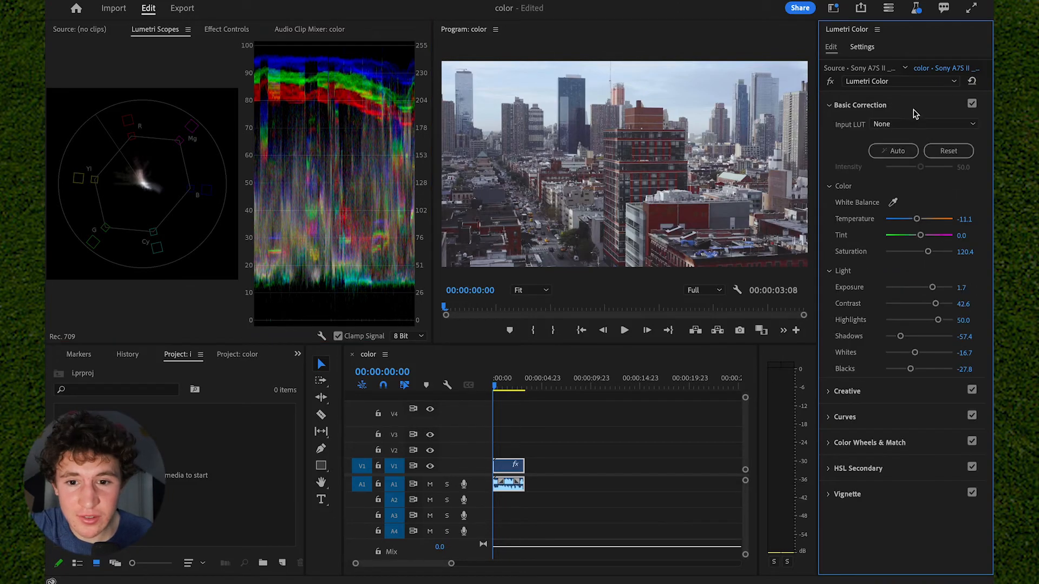
drag(932, 287, 977, 287)
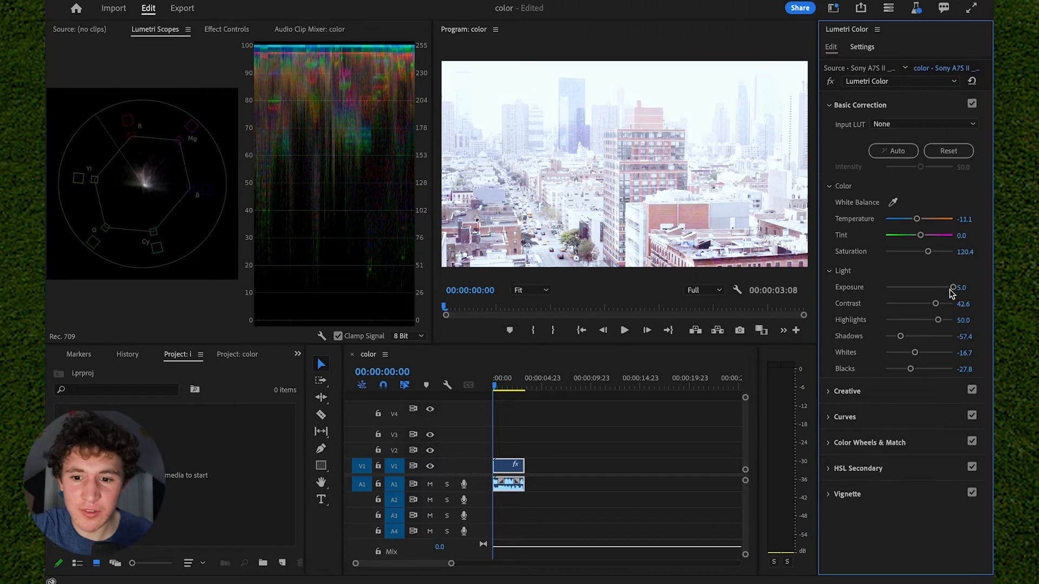
drag(952, 287, 927, 287)
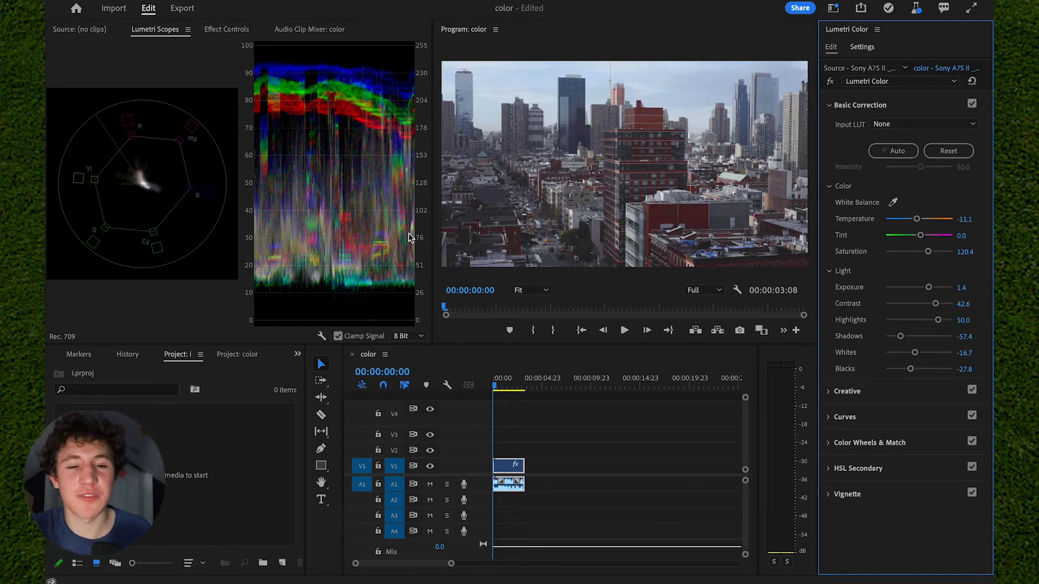
mouse_move(894, 348)
mouse_down()
mouse_move(940, 347)
mouse_move(894, 355)
mouse_up()
key(ctrl+z)
key(ctrl+z)
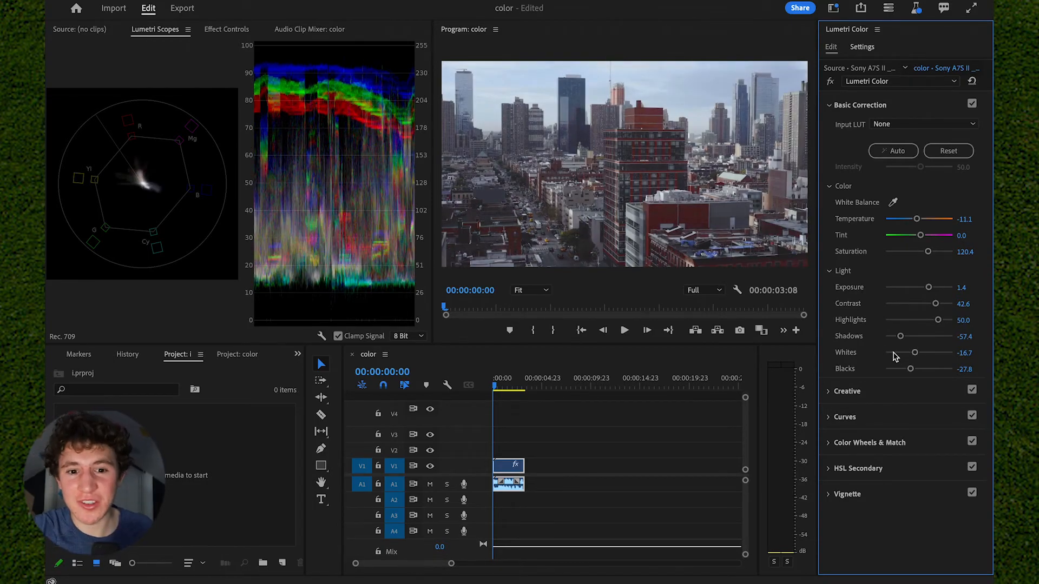
Step: Add a vignette with an amount of -1.2 and a feather of 76.9, trying stronger and hard-edged settings along the way
click(883, 493)
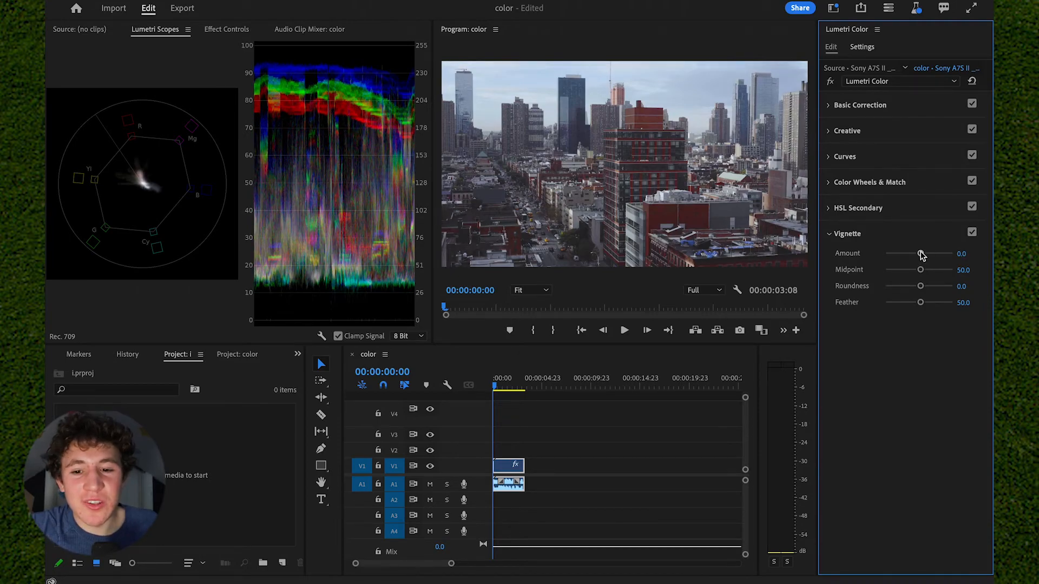
mouse_move(922, 255)
mouse_down()
mouse_move(933, 255)
mouse_move(911, 256)
mouse_up()
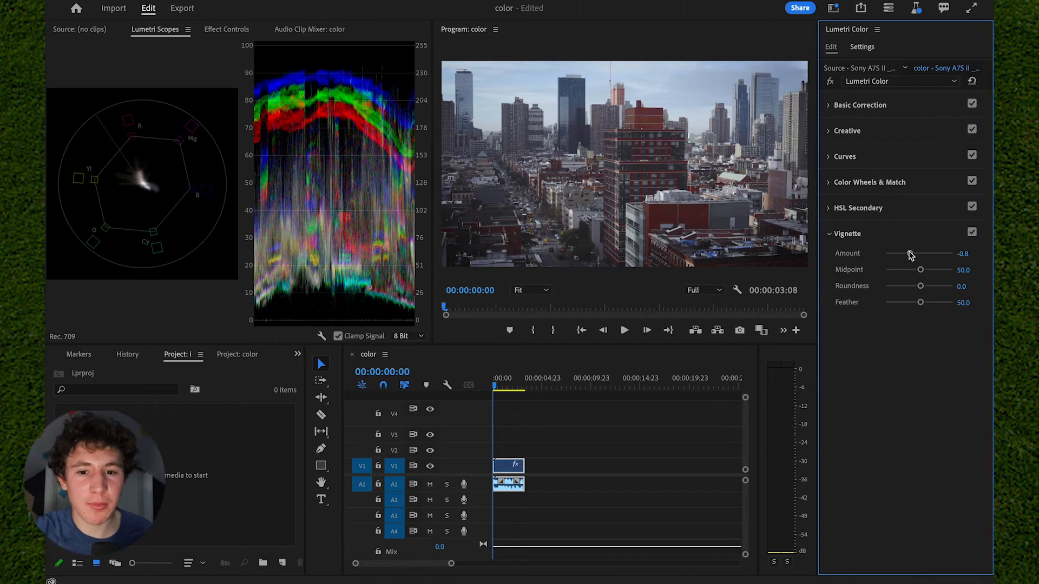
drag(919, 302, 887, 305)
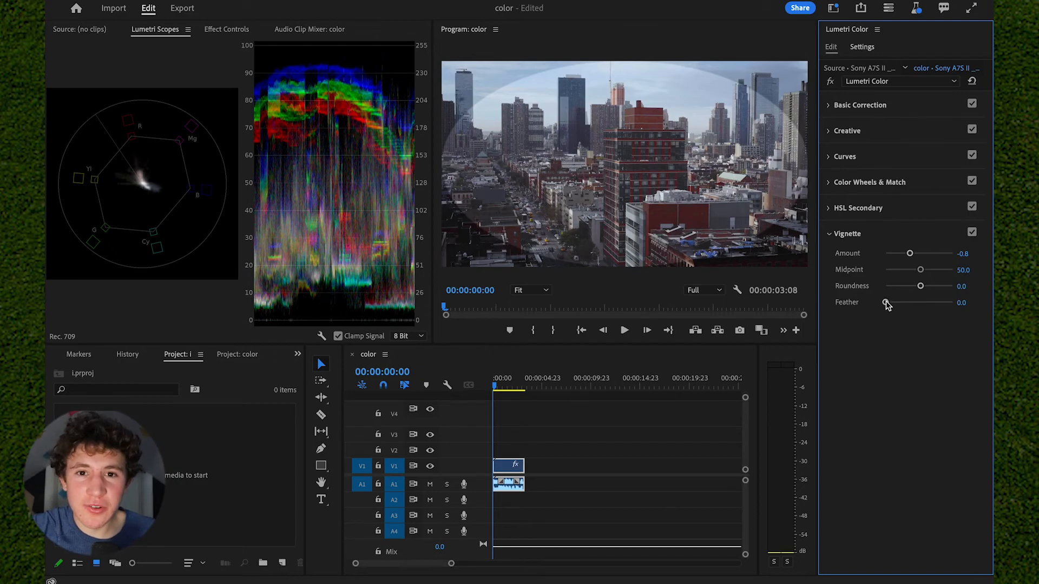
drag(887, 304, 935, 304)
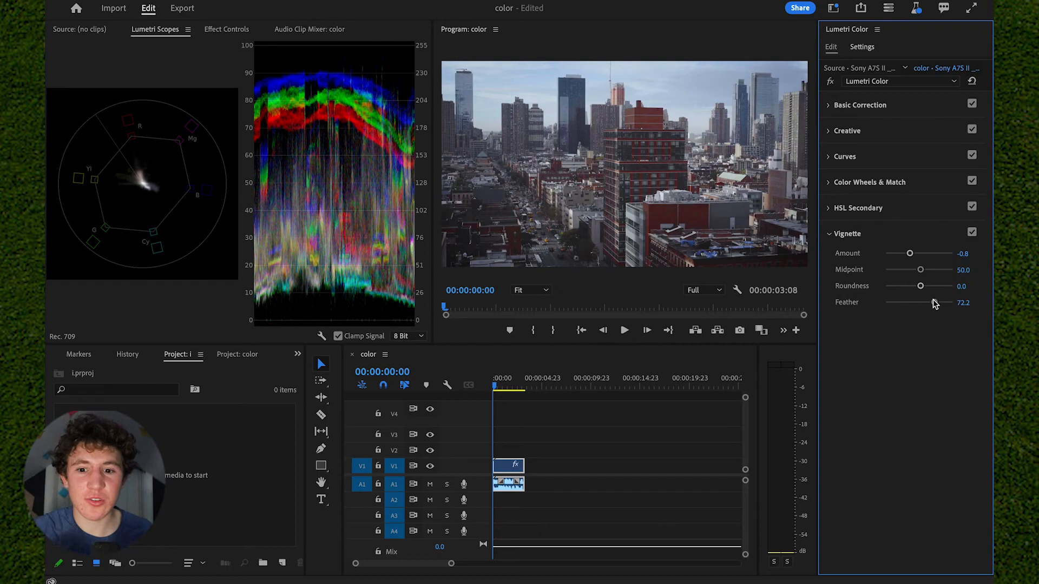
drag(910, 253, 878, 254)
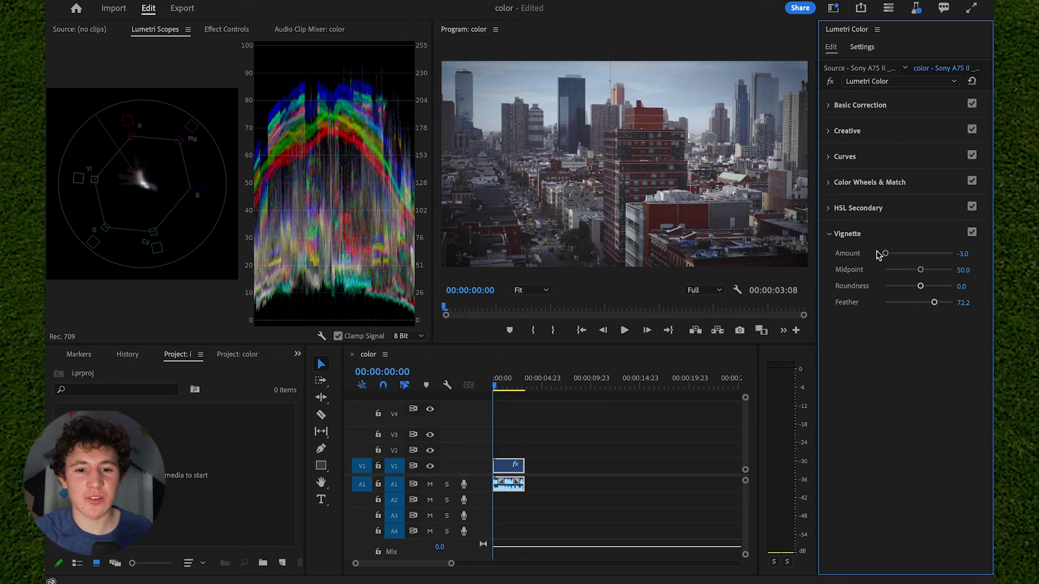
drag(886, 254, 906, 255)
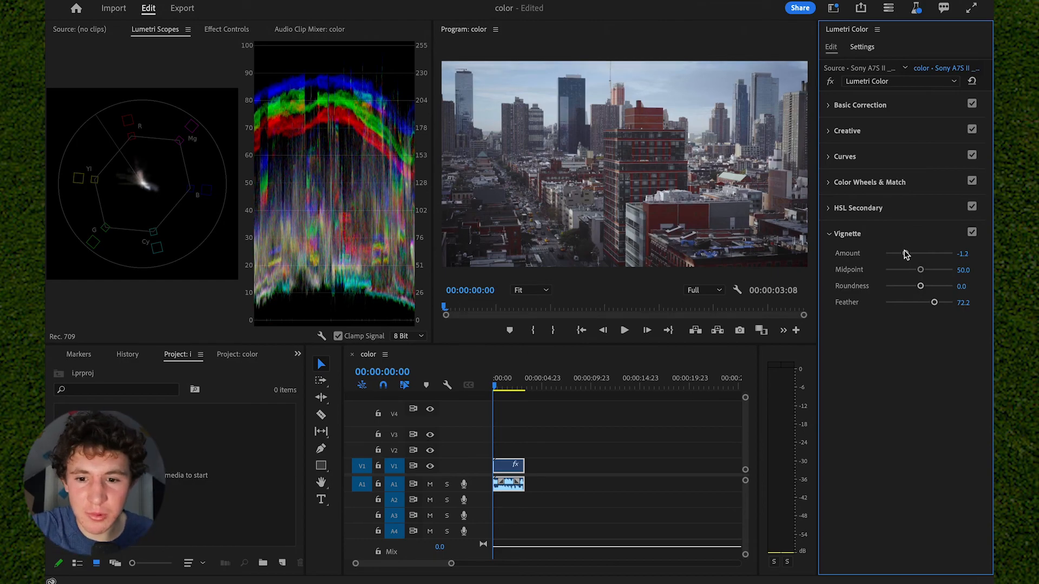
drag(934, 302, 937, 302)
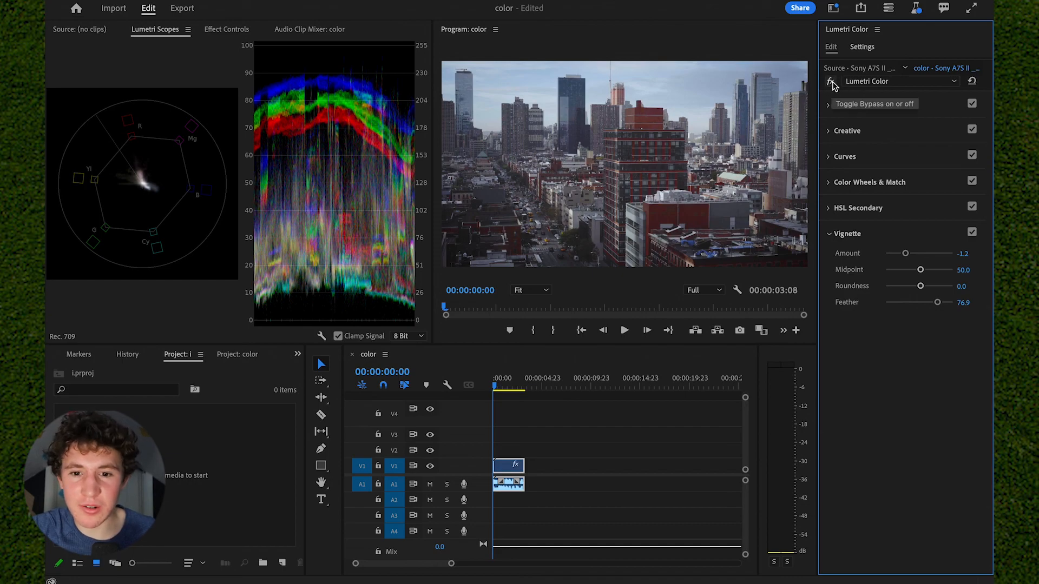
Step: Bypass the Lumetri Color effect and re-enable it to compare the ungraded and graded clip
click(831, 82)
click(831, 82)
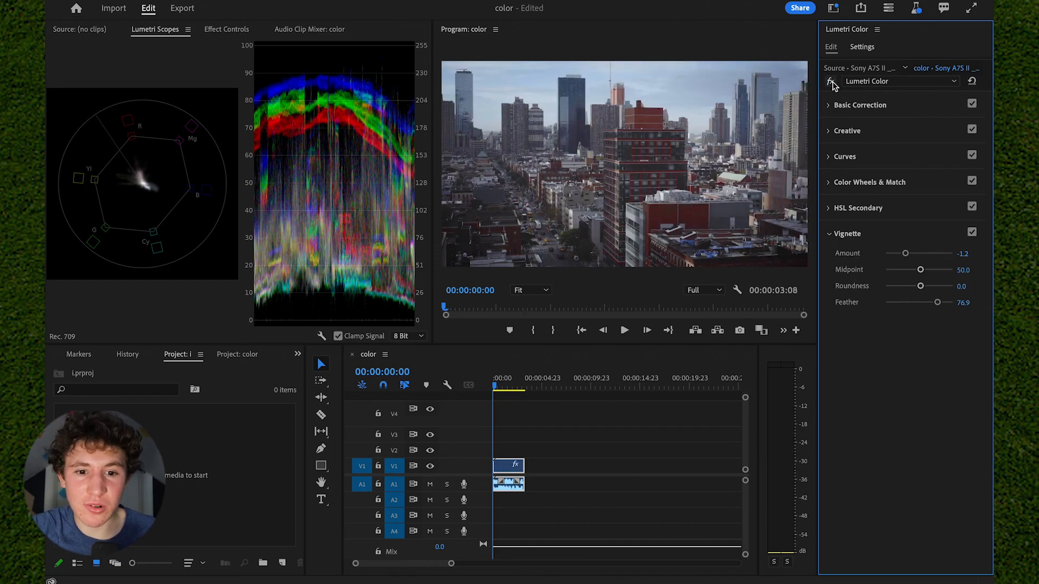